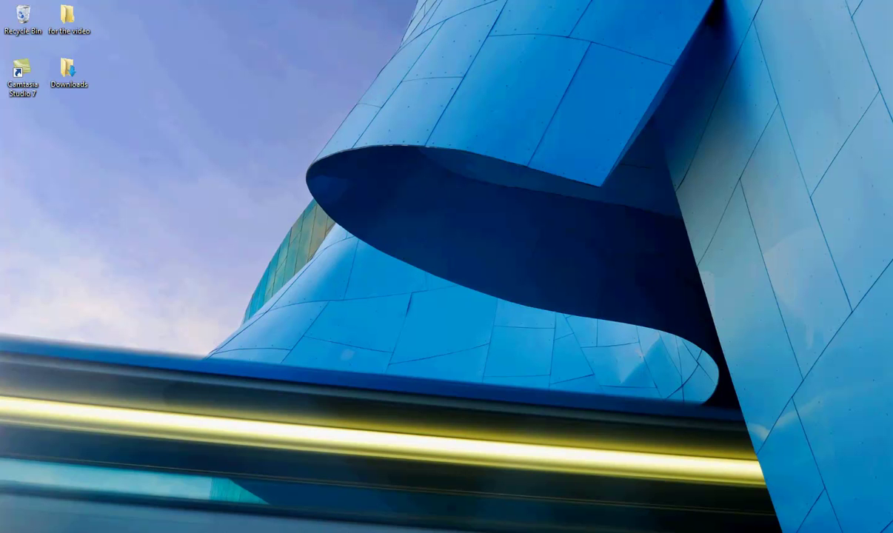
- Open the Downloads folder from the desktop and scroll through its 72 items
{"action": "double_click", "coordinate": [68, 86]}
{"action": "scroll", "coordinate": [594, 311], "scroll_direction": "down", "scroll_amount": 2}
{"action": "scroll", "coordinate": [596, 299], "scroll_direction": "down", "scroll_amount": 7}
{"action": "scroll", "coordinate": [598, 298], "scroll_direction": "down", "scroll_amount": 8}
{"action": "scroll", "coordinate": [598, 298], "scroll_direction": "down", "scroll_amount": 2}
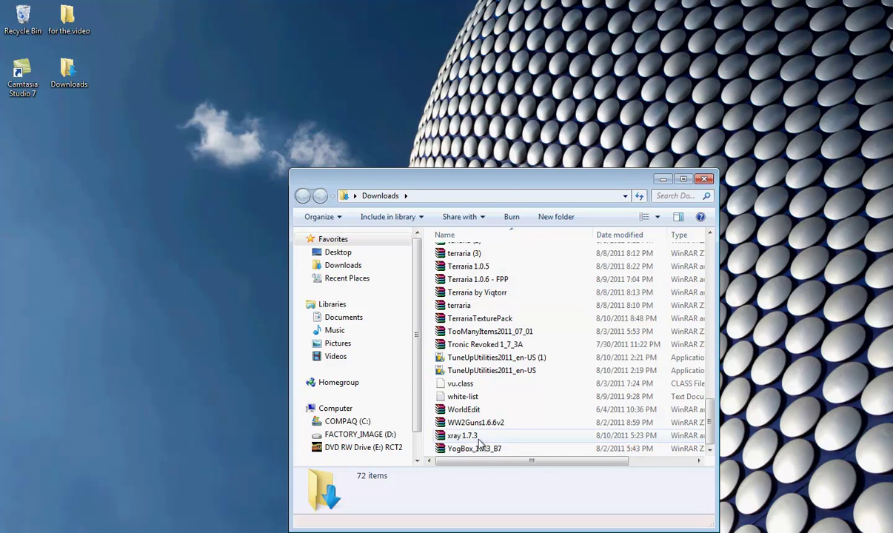
{"action": "scroll", "coordinate": [518, 370], "scroll_direction": "up", "scroll_amount": 9}
{"action": "scroll", "coordinate": [548, 353], "scroll_direction": "up", "scroll_amount": 5}
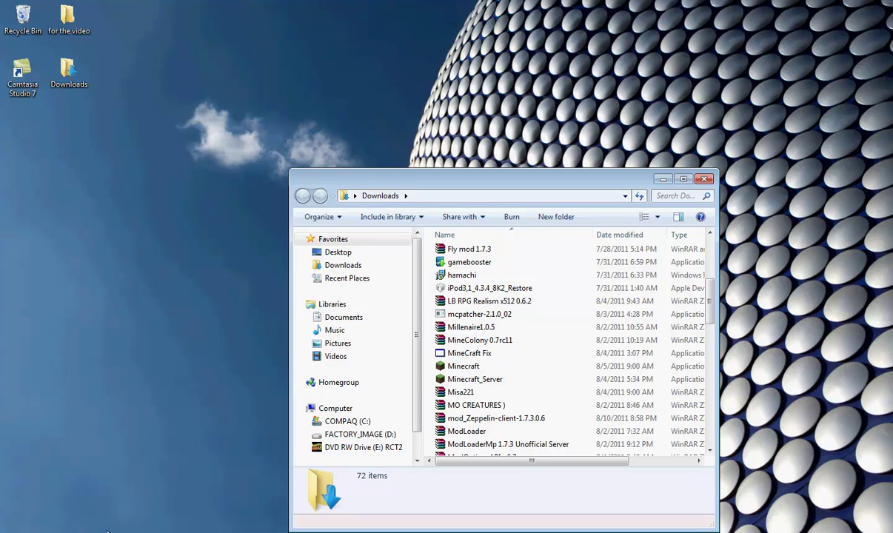
{"action": "scroll", "coordinate": [538, 427], "scroll_direction": "down", "scroll_amount": 1}
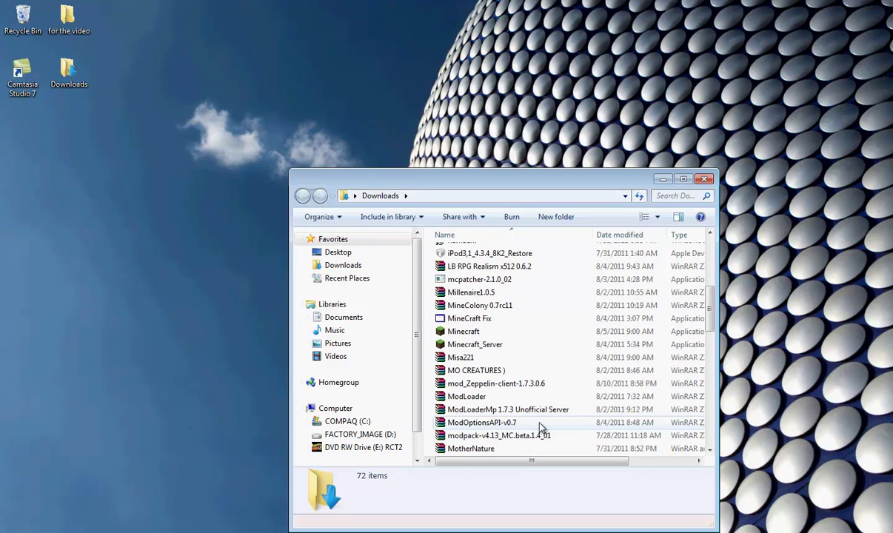
- Open mod_Zeppelin-client-1.7.3.0.6 and ModLoader in WinRAR, minimize both, and close Downloads
{"action": "double_click", "coordinate": [501, 385]}
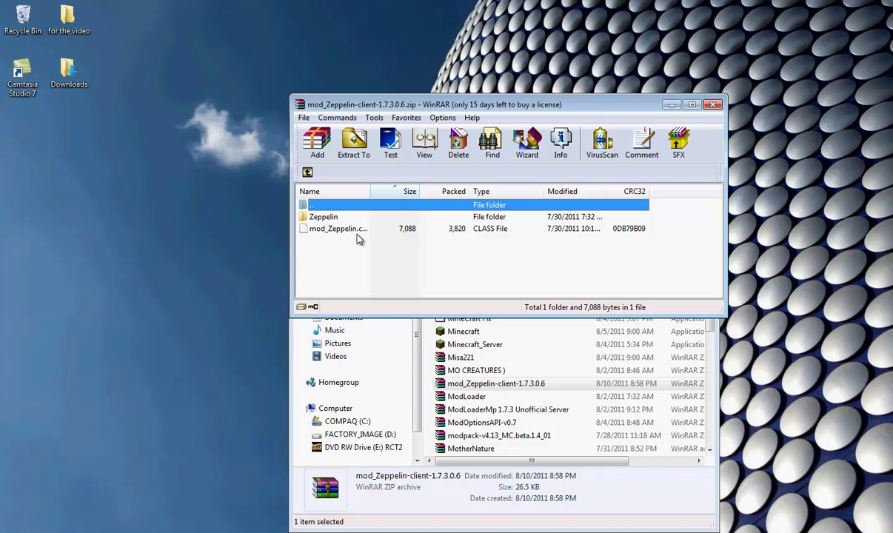
{"action": "left_click", "coordinate": [670, 106]}
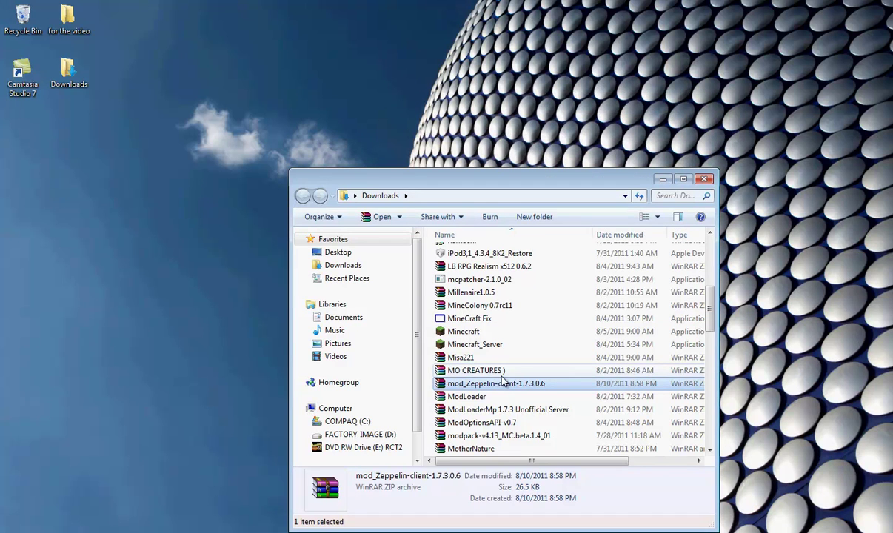
{"action": "scroll", "coordinate": [502, 381], "scroll_direction": "down", "scroll_amount": 1}
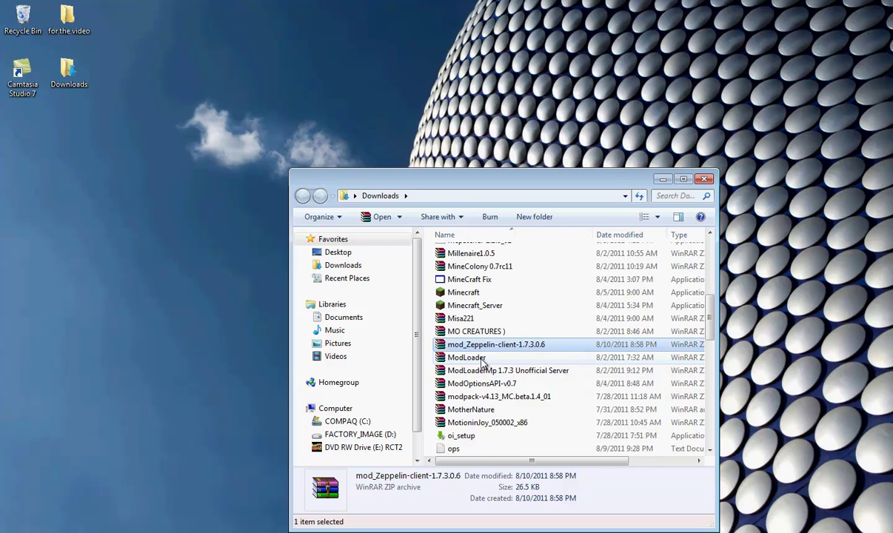
{"action": "double_click", "coordinate": [482, 359]}
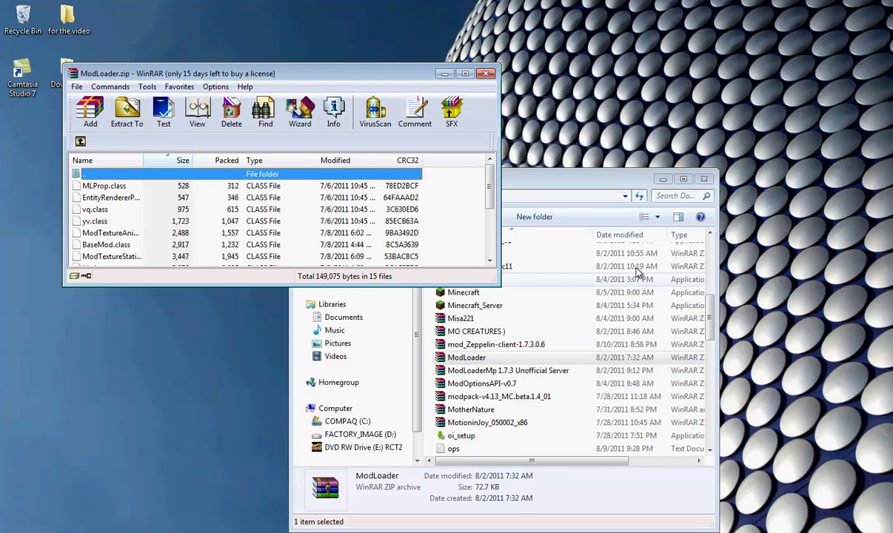
{"action": "left_click", "coordinate": [703, 180]}
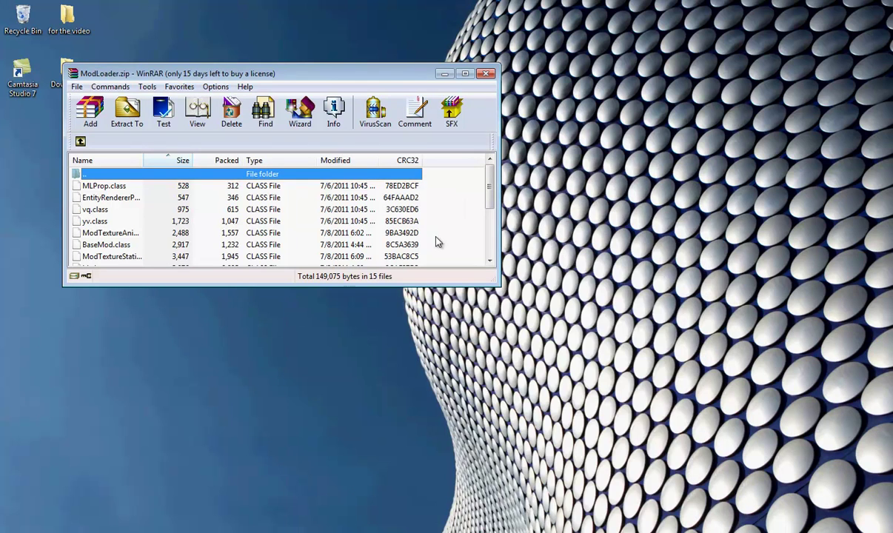
{"action": "left_click", "coordinate": [443, 75]}
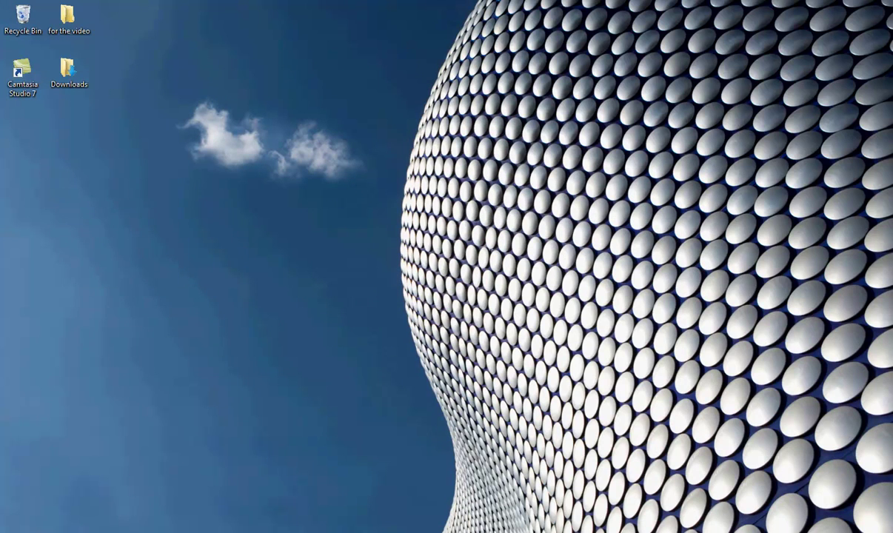
- Search %appdata% from the Start Menu and open the Roaming folder
{"action": "key", "text": "super"}
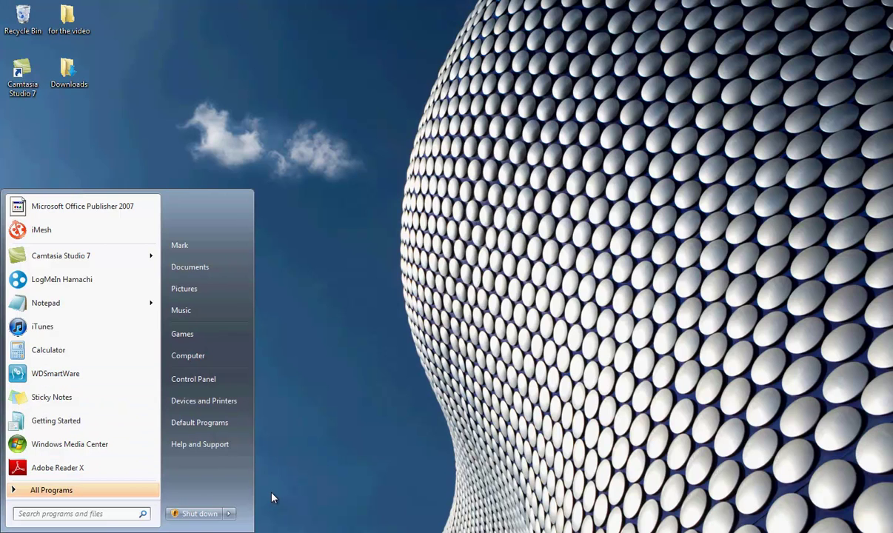
{"action": "type", "text": "%a"}
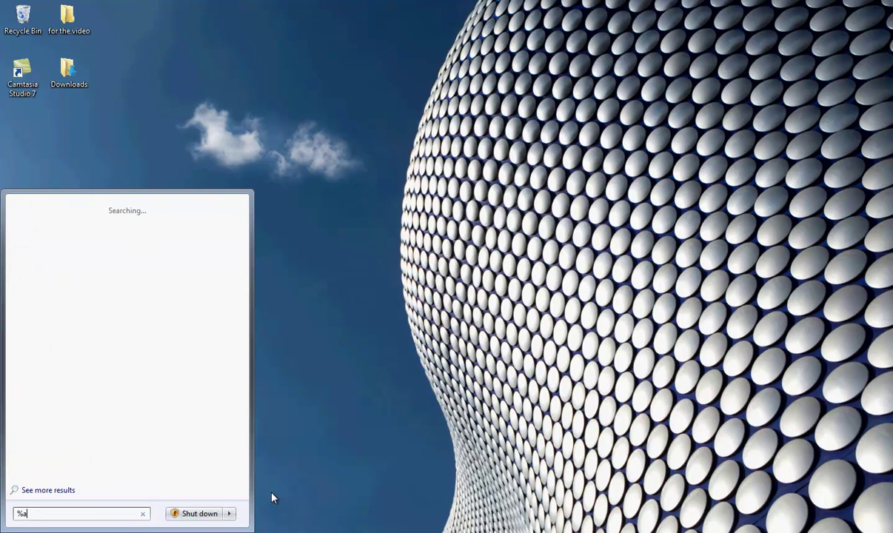
{"action": "type", "text": "pp"}
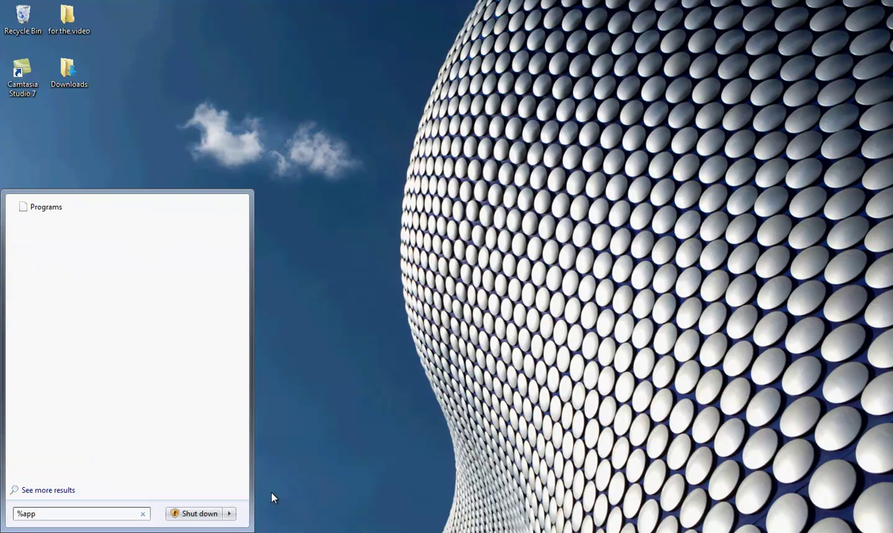
{"action": "type", "text": "data%"}
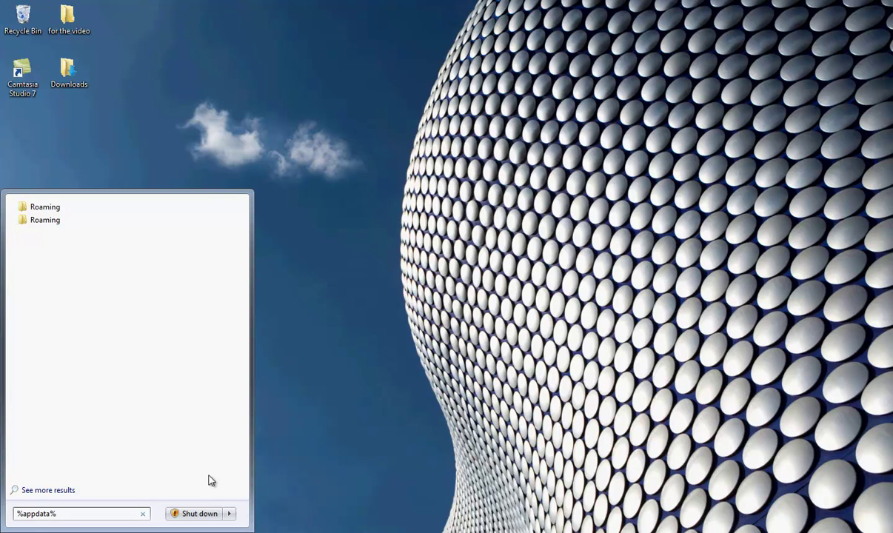
{"action": "left_click", "coordinate": [72, 212]}
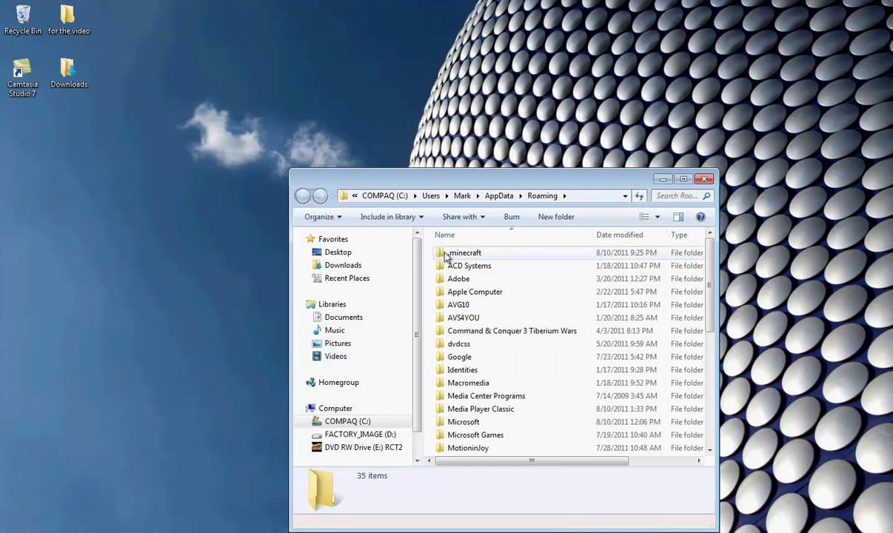
- Open .minecraft and move its saves folder onto the desktop
{"action": "double_click", "coordinate": [457, 254]}
{"action": "left_click", "coordinate": [454, 254]}
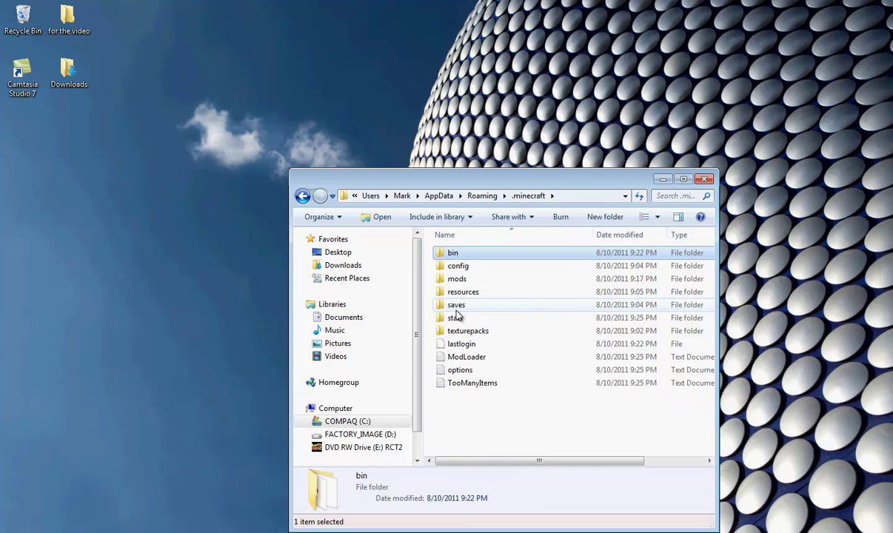
{"action": "double_click", "coordinate": [456, 307]}
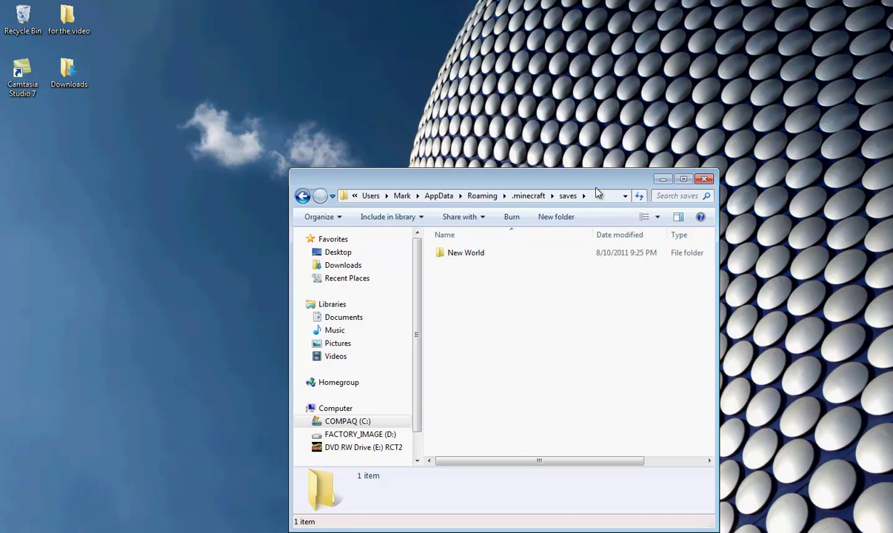
{"action": "left_click", "coordinate": [441, 253]}
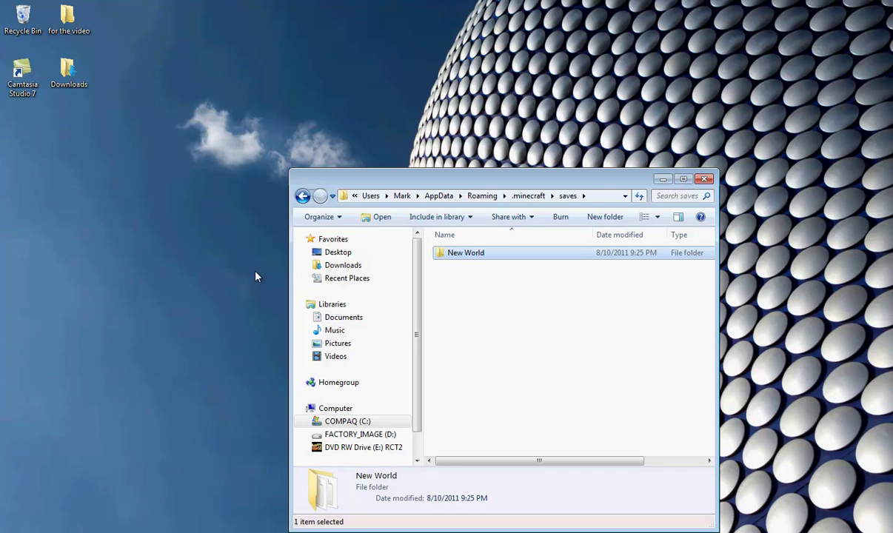
{"action": "left_click", "coordinate": [302, 196]}
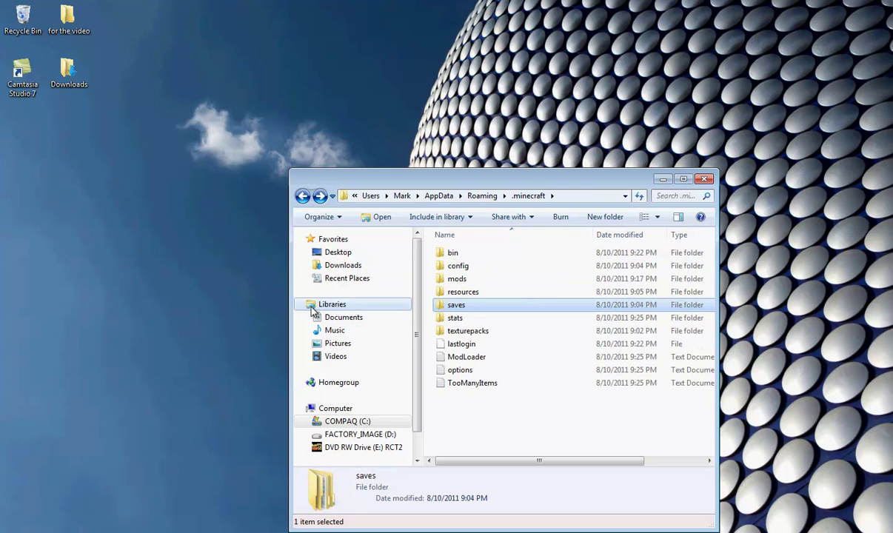
{"action": "left_click_drag", "start_coordinate": [196, 263], "coordinate": [197, 261]}
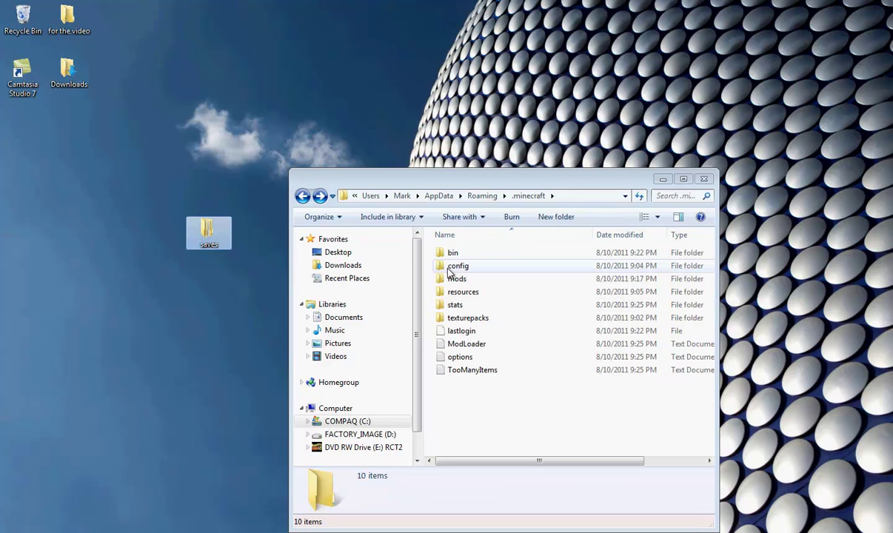
- Back in Roaming, delete the .minecraft folder and confirm
{"action": "left_click", "coordinate": [302, 195]}
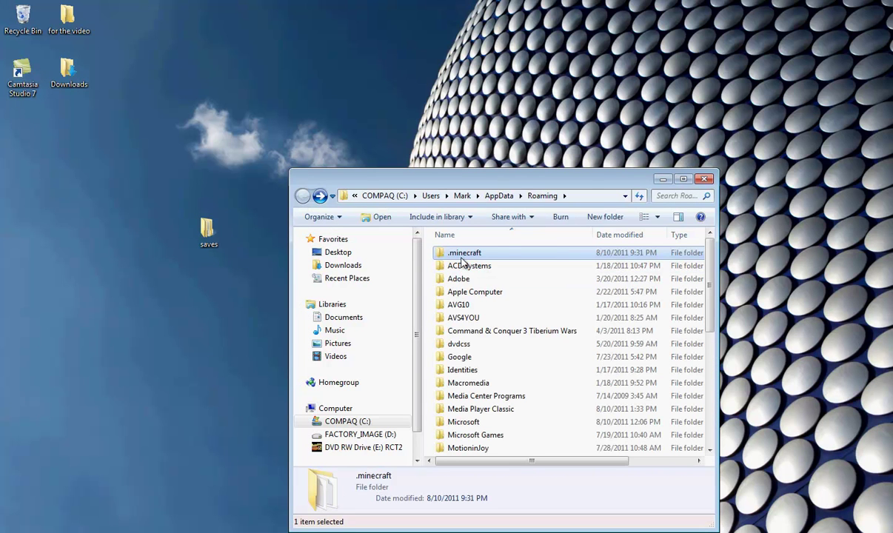
{"action": "key", "text": "Delete"}
{"action": "left_click", "coordinate": [492, 324]}
{"action": "left_click", "coordinate": [217, 231]}
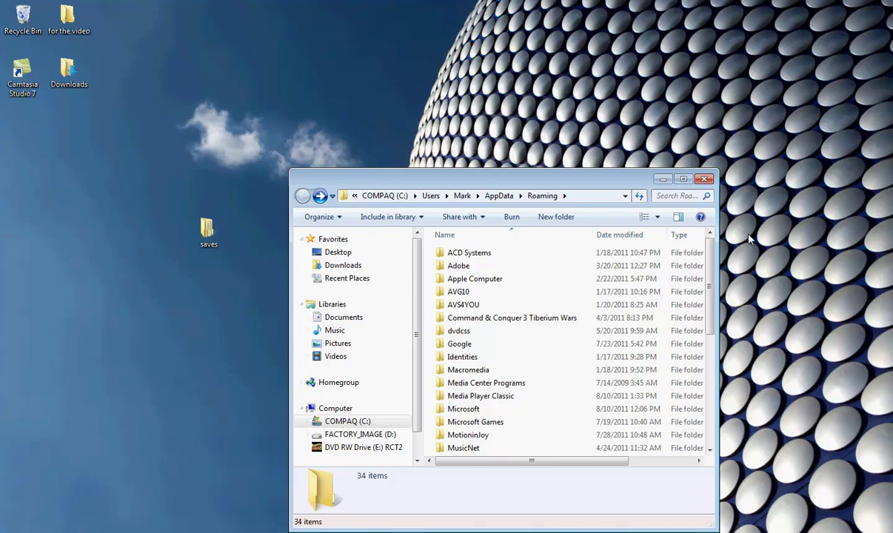
- Hide the Roaming window and try a Start search for minecraft, then dismiss it
{"action": "left_click", "coordinate": [661, 179]}
{"action": "key", "text": "super"}
{"action": "type", "text": "minecrfa"}
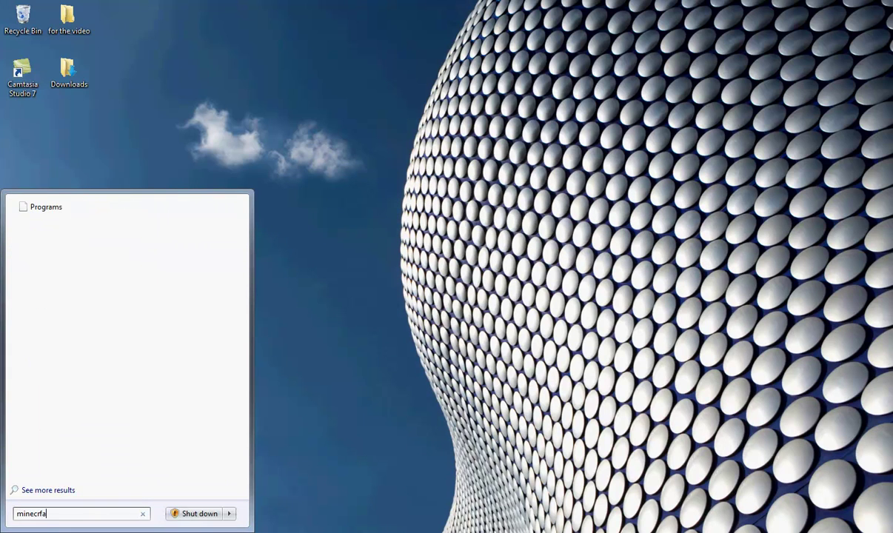
{"action": "key", "text": "BackSpace"}
{"action": "key", "text": "BackSpace"}
{"action": "type", "text": "ft"}
{"action": "left_click_drag", "start_coordinate": [78, 519], "coordinate": [24, 516]}
{"action": "left_click", "coordinate": [582, 331]}
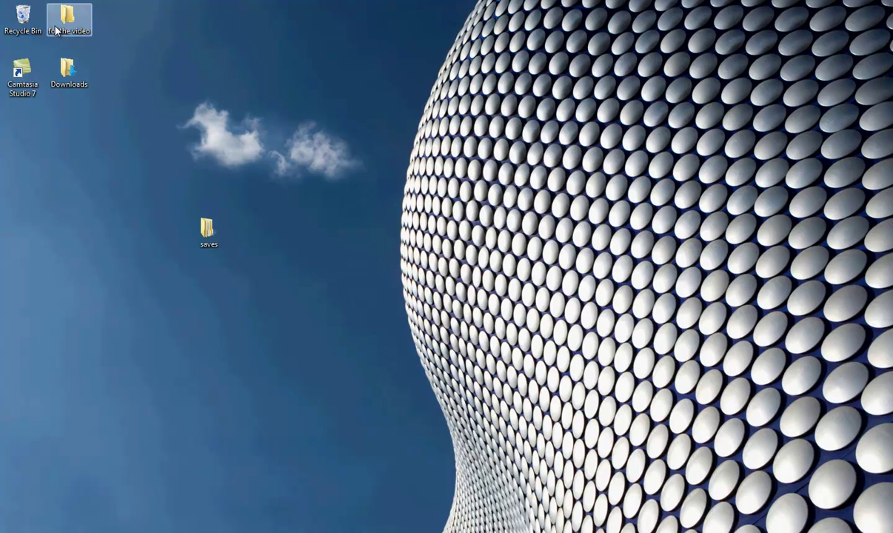
- Open the 'for the video' desktop folder and select the minecraft application
{"action": "double_click", "coordinate": [55, 29]}
{"action": "scroll", "coordinate": [522, 352], "scroll_direction": "down", "scroll_amount": 3}
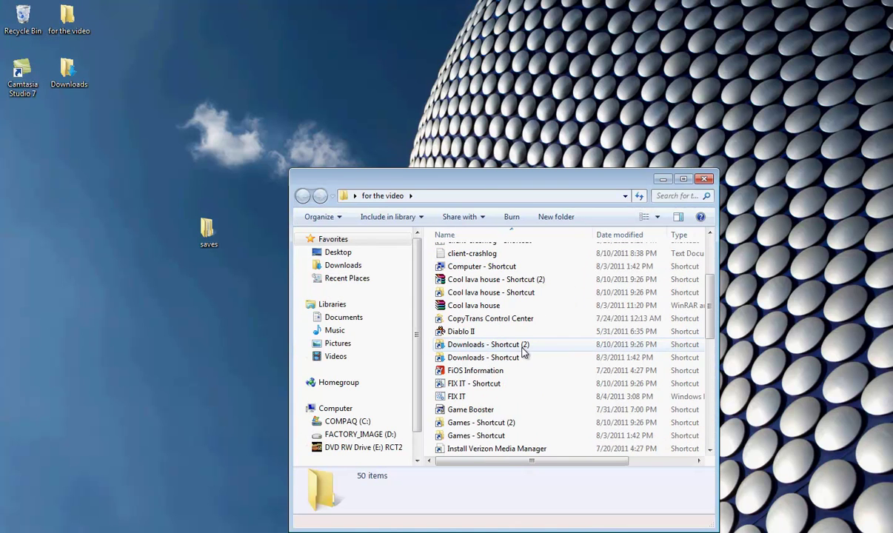
{"action": "scroll", "coordinate": [521, 352], "scroll_direction": "up", "scroll_amount": 3}
{"action": "scroll", "coordinate": [598, 349], "scroll_direction": "down", "scroll_amount": 3}
{"action": "scroll", "coordinate": [600, 348], "scroll_direction": "down", "scroll_amount": 8}
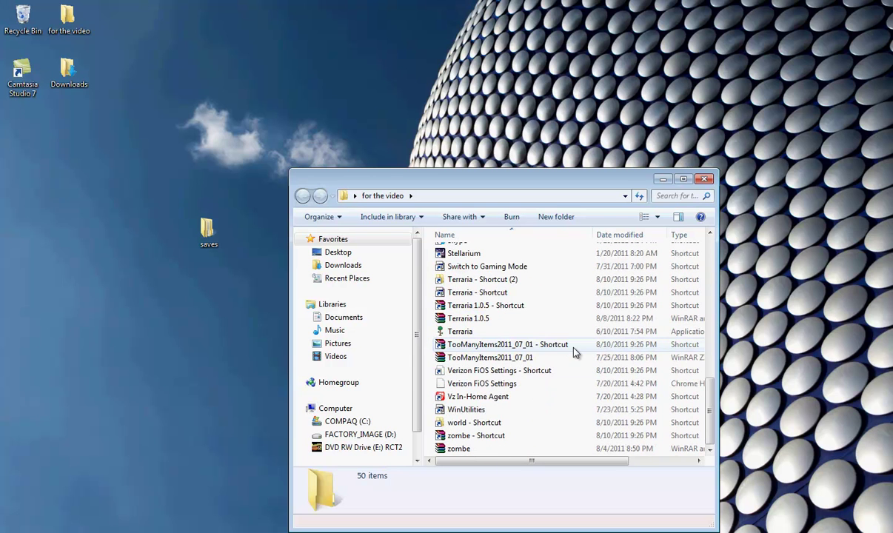
{"action": "scroll", "coordinate": [513, 381], "scroll_direction": "up", "scroll_amount": 3}
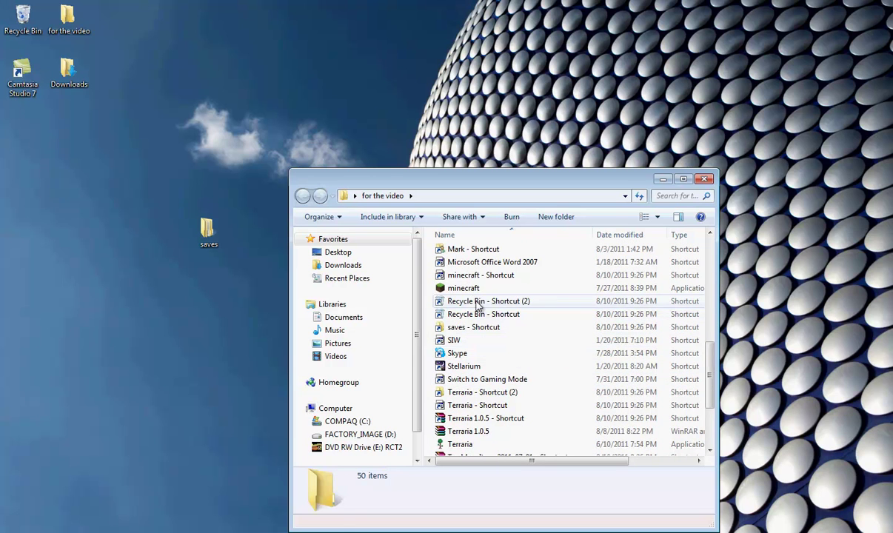
{"action": "left_click", "coordinate": [463, 288]}
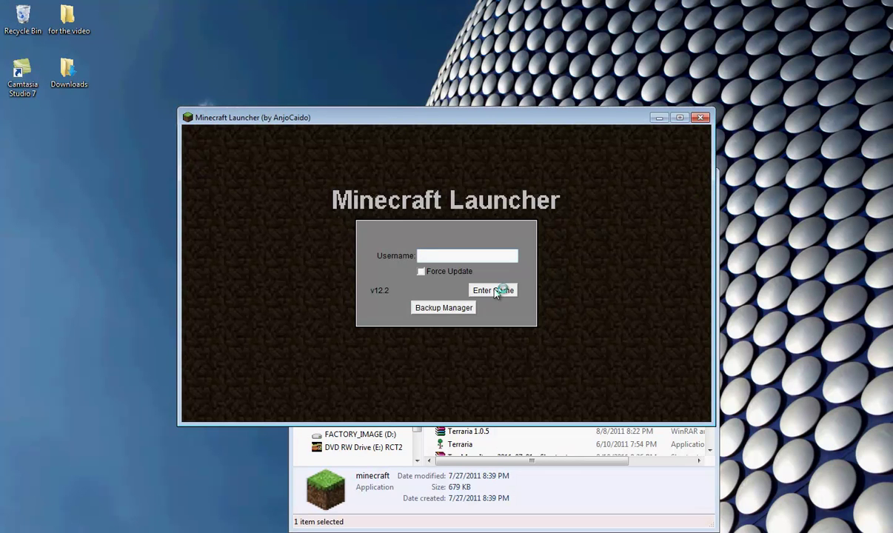
- Run Minecraft, let it update to the Beta 1.7.3 title screen, then close it
{"action": "left_click", "coordinate": [495, 288]}
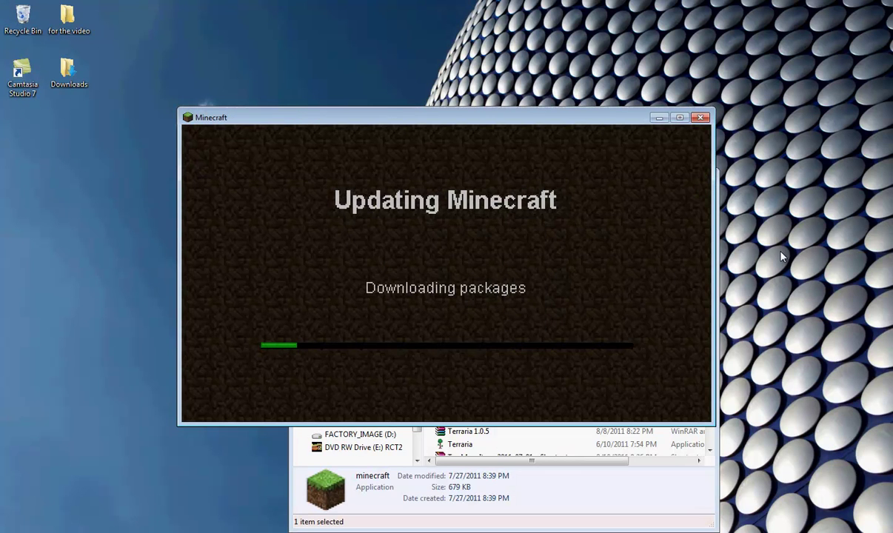
{"action": "mouse_move", "coordinate": [589, 119]}
{"action": "left_mouse_down"}
{"action": "mouse_move", "coordinate": [597, 263]}
{"action": "mouse_move", "coordinate": [663, 145]}
{"action": "left_mouse_up"}
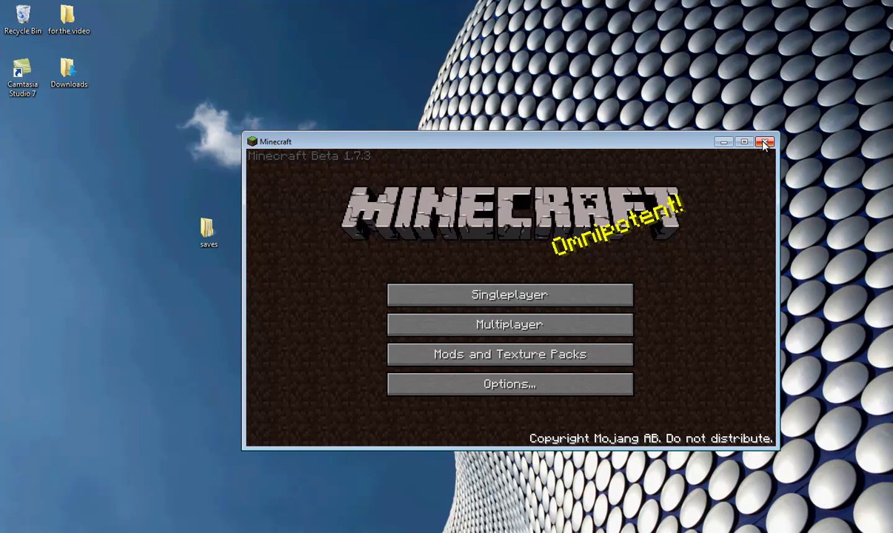
{"action": "left_click", "coordinate": [764, 143]}
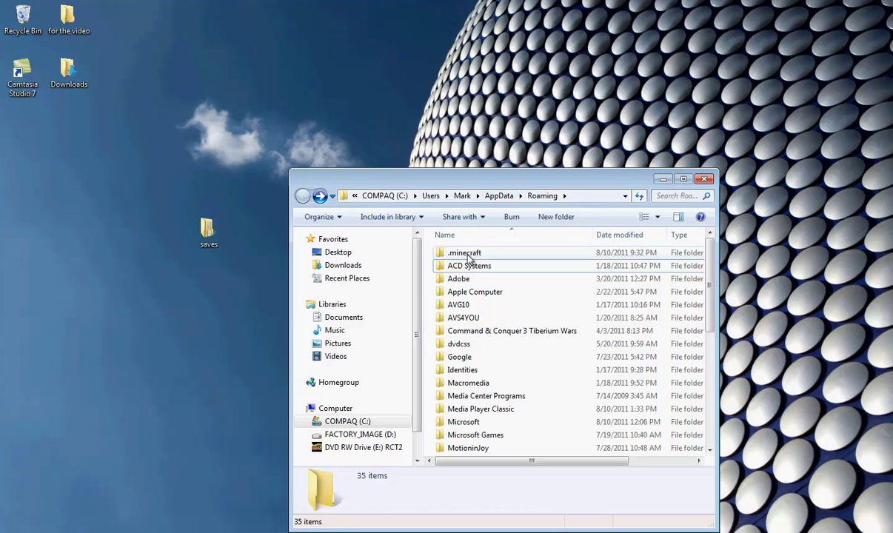
- Move the New World save from the desktop saves folder into .minecraft\saves
{"action": "double_click", "coordinate": [466, 256]}
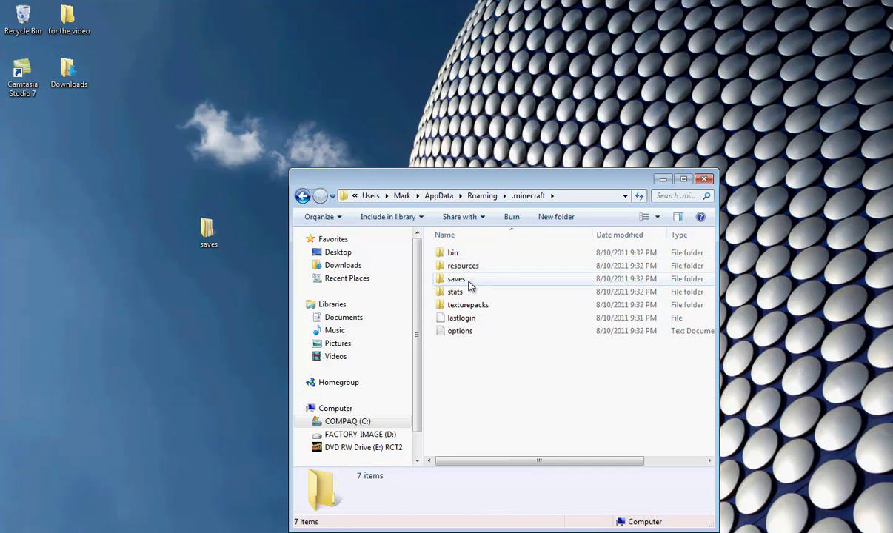
{"action": "double_click", "coordinate": [468, 280]}
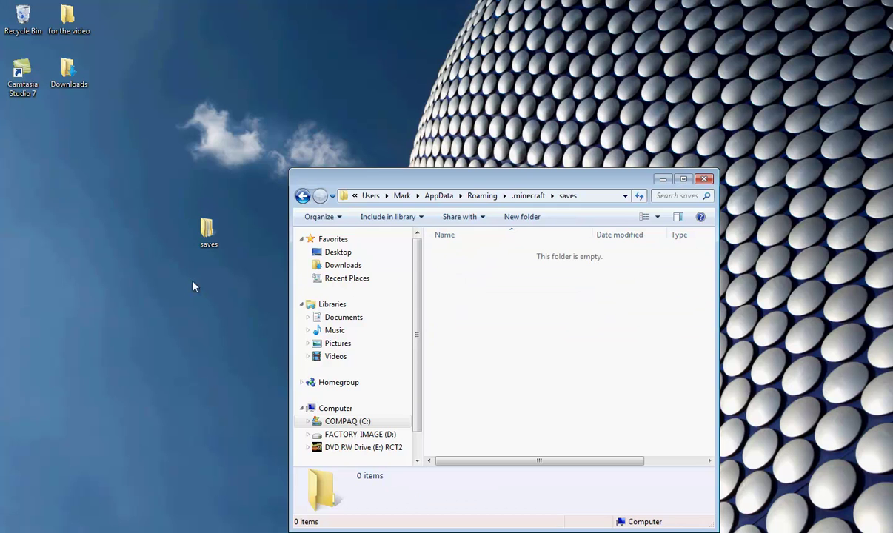
{"action": "double_click", "coordinate": [211, 241]}
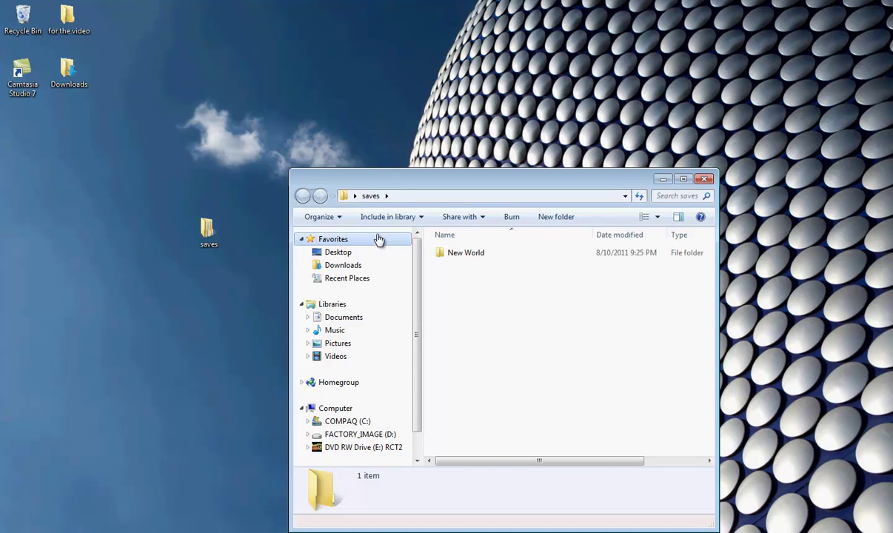
{"action": "left_click_drag", "start_coordinate": [477, 178], "coordinate": [482, 243]}
{"action": "mouse_move", "coordinate": [387, 252]}
{"action": "left_mouse_down"}
{"action": "mouse_move", "coordinate": [309, 259]}
{"action": "mouse_move", "coordinate": [315, 276]}
{"action": "left_mouse_up"}
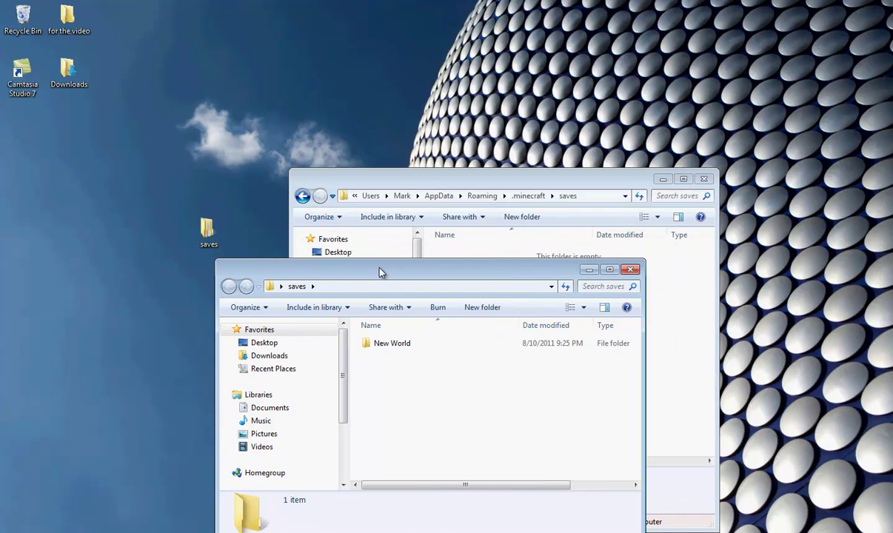
{"action": "left_click_drag", "start_coordinate": [377, 268], "coordinate": [204, 38]}
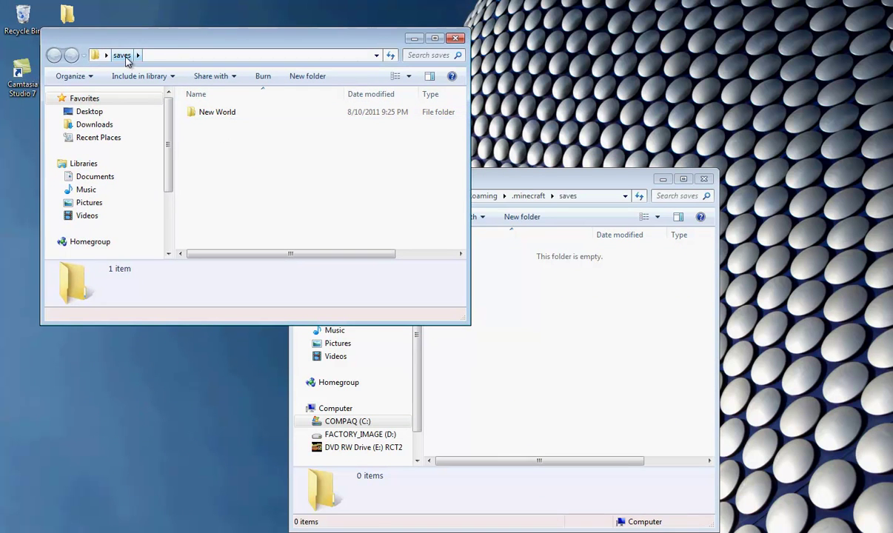
{"action": "mouse_move", "coordinate": [265, 54]}
{"action": "left_mouse_down"}
{"action": "mouse_move", "coordinate": [261, 203]}
{"action": "mouse_move", "coordinate": [198, 220]}
{"action": "mouse_move", "coordinate": [235, 274]}
{"action": "mouse_move", "coordinate": [241, 122]}
{"action": "left_mouse_up"}
{"action": "left_click", "coordinate": [198, 187]}
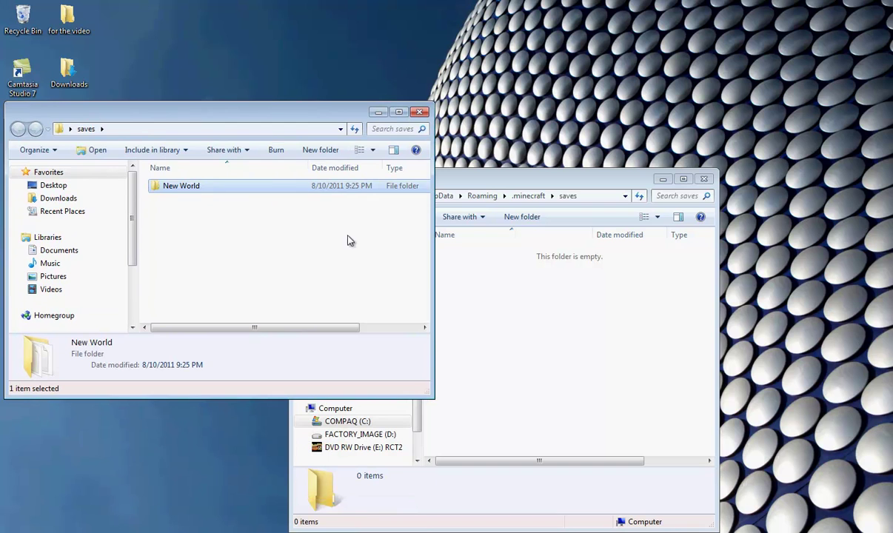
{"action": "left_click", "coordinate": [542, 311]}
{"action": "key", "text": "ctrl+v"}
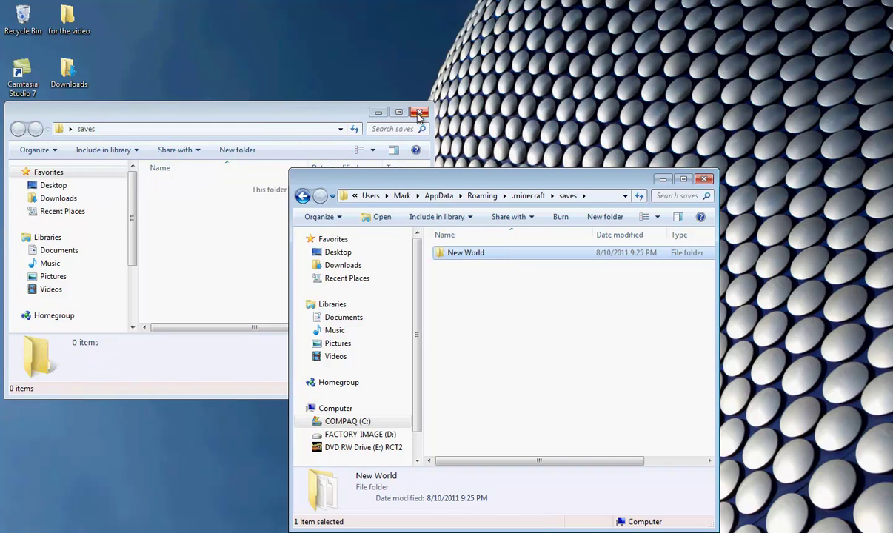
- Delete the leftover saves folder from the desktop to the Recycle Bin
{"action": "left_click", "coordinate": [419, 112]}
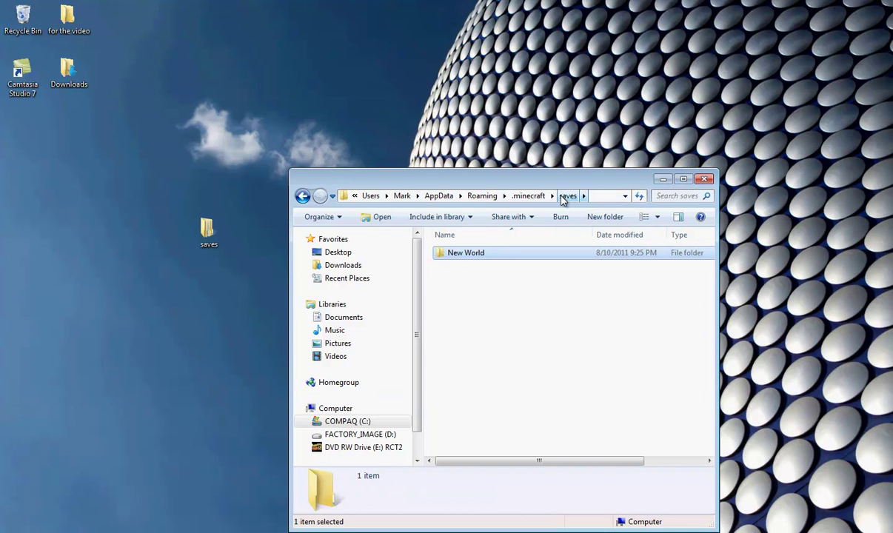
{"action": "left_click", "coordinate": [194, 236]}
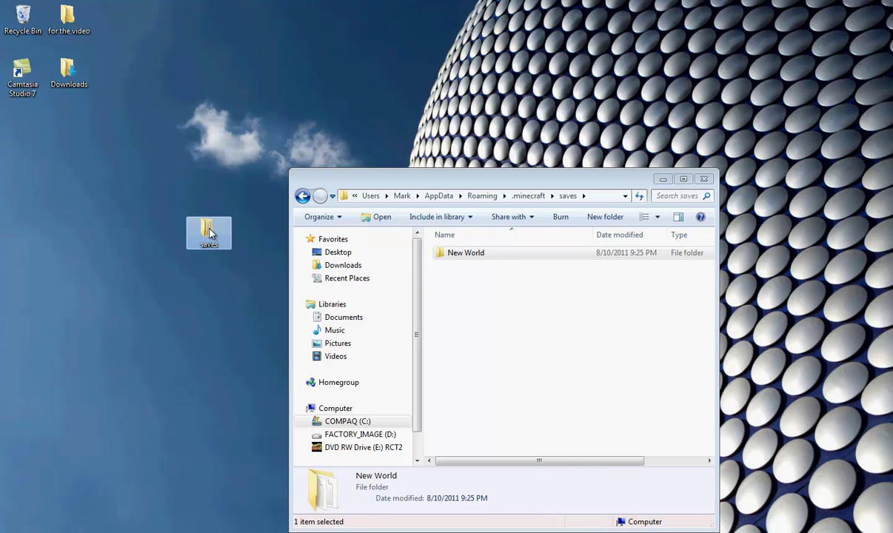
{"action": "key", "text": "Delete"}
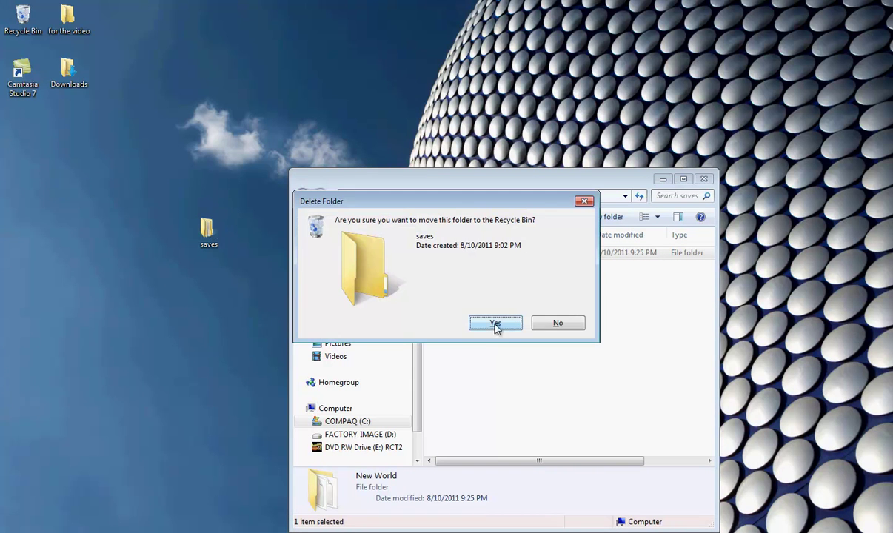
{"action": "left_click", "coordinate": [494, 323]}
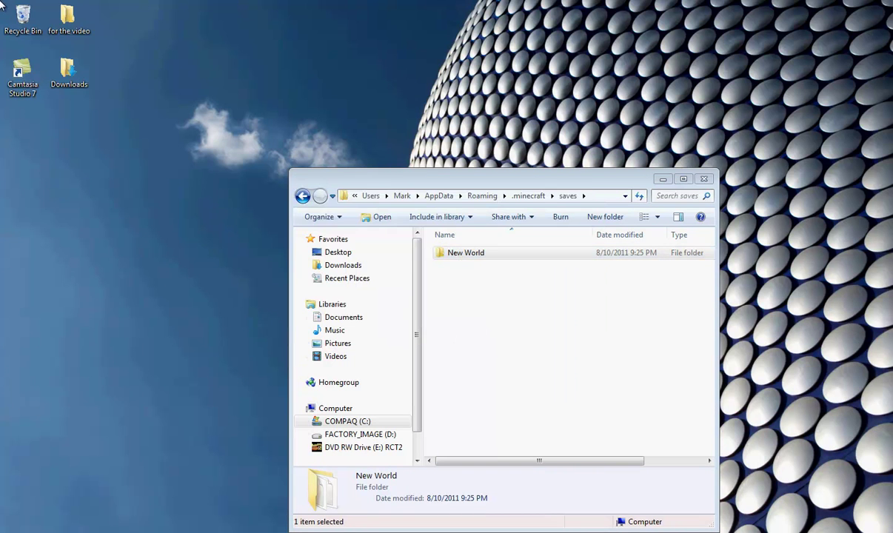
- Check the New World save's contents, then go back to .minecraft and open bin
{"action": "double_click", "coordinate": [530, 255]}
{"action": "left_click", "coordinate": [303, 197]}
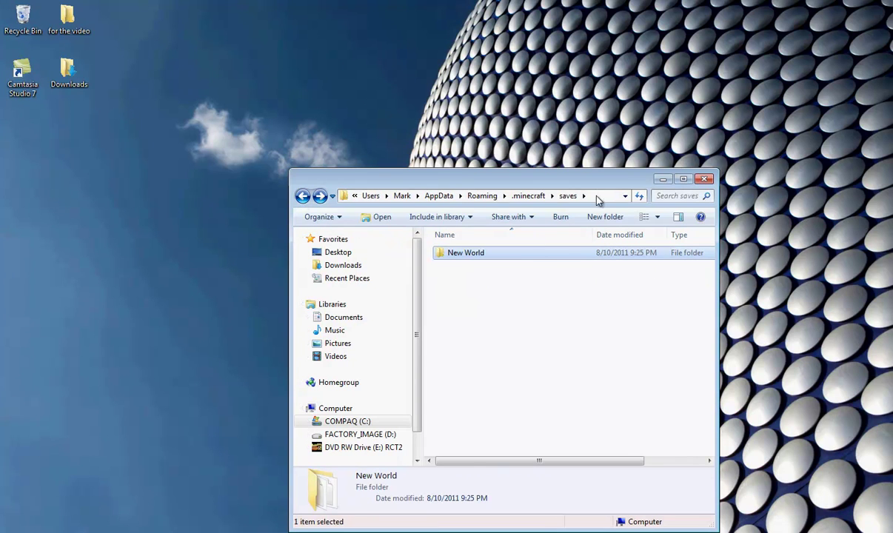
{"action": "left_click", "coordinate": [302, 197]}
{"action": "double_click", "coordinate": [446, 254]}
- Open minecraft.jar in WinRAR, close the bin folder window, and enlarge the archive window
{"action": "double_click", "coordinate": [463, 305]}
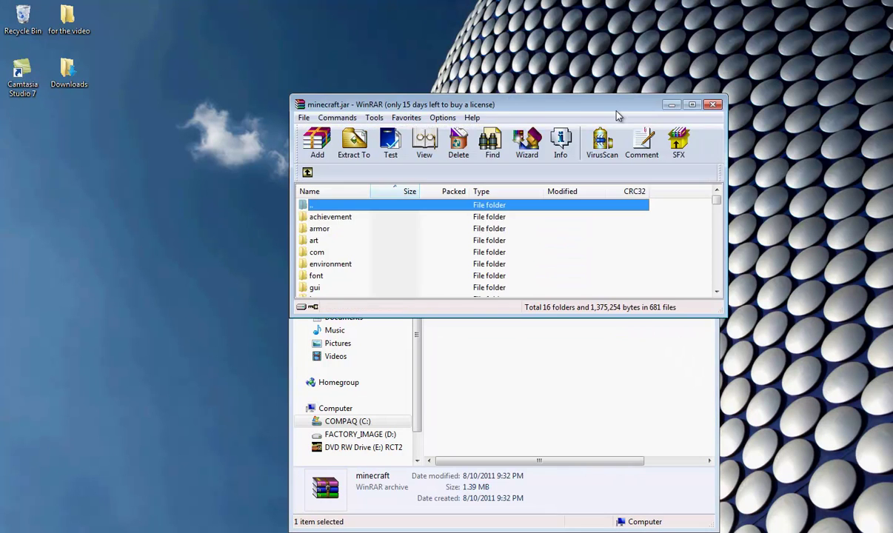
{"action": "mouse_move", "coordinate": [618, 105]}
{"action": "left_mouse_down"}
{"action": "mouse_move", "coordinate": [625, 333]}
{"action": "mouse_move", "coordinate": [631, 328]}
{"action": "left_mouse_up"}
{"action": "left_click", "coordinate": [704, 179]}
{"action": "mouse_move", "coordinate": [410, 306]}
{"action": "left_mouse_down"}
{"action": "mouse_move", "coordinate": [527, 210]}
{"action": "mouse_move", "coordinate": [480, 154]}
{"action": "left_mouse_up"}
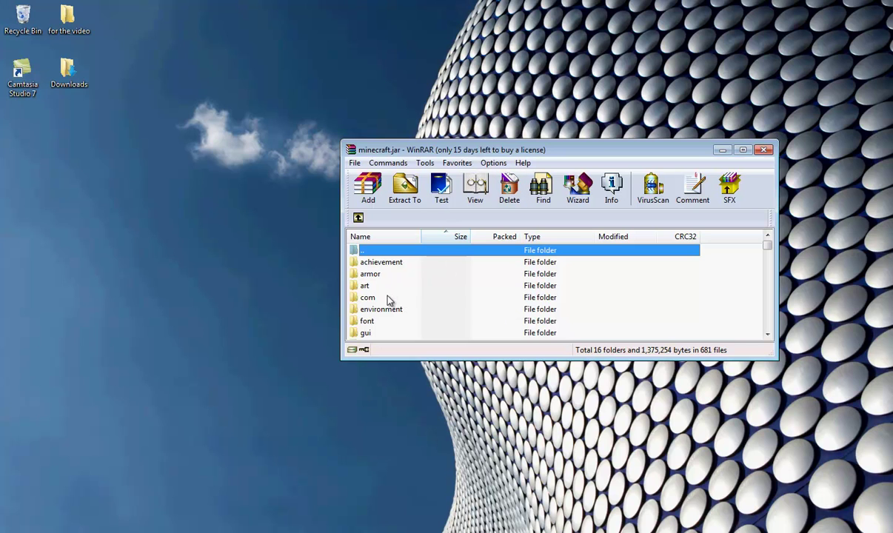
{"action": "scroll", "coordinate": [488, 321], "scroll_direction": "down", "scroll_amount": 3}
{"action": "scroll", "coordinate": [437, 282], "scroll_direction": "up", "scroll_amount": 1}
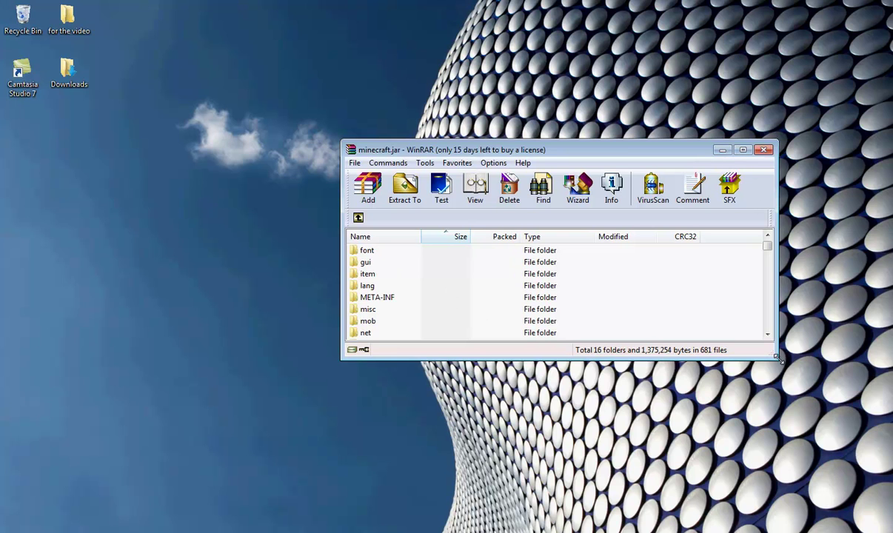
{"action": "mouse_move", "coordinate": [777, 357]}
{"action": "left_mouse_down"}
{"action": "mouse_move", "coordinate": [827, 400]}
{"action": "mouse_move", "coordinate": [877, 526]}
{"action": "left_mouse_up"}
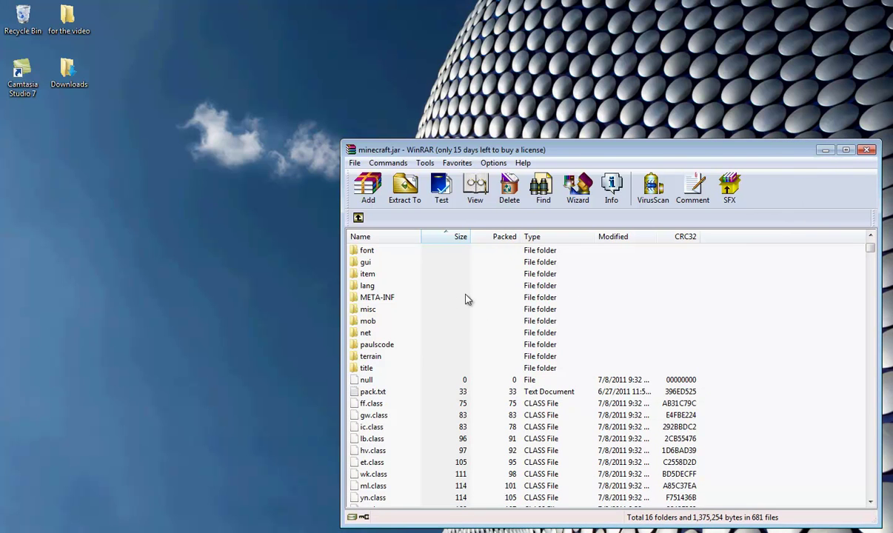
- Delete the META-INF folder from minecraft.jar
{"action": "left_click", "coordinate": [419, 300]}
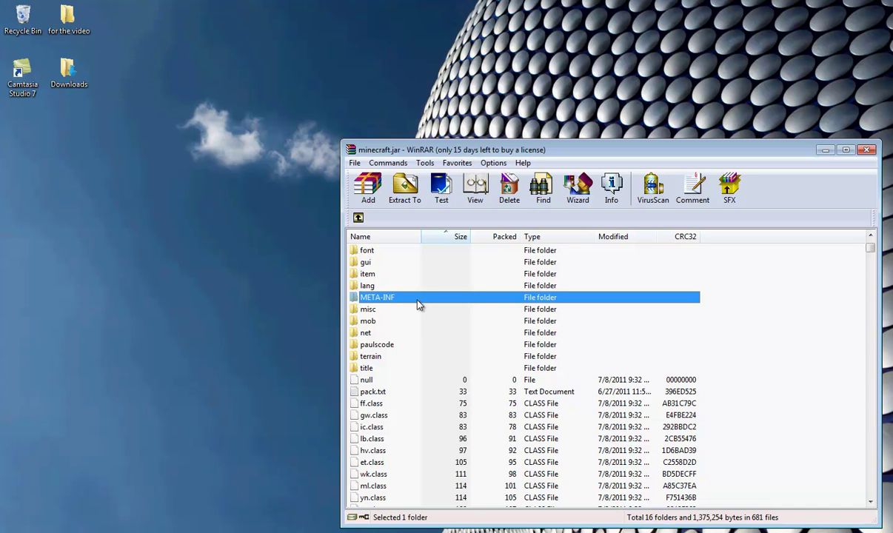
{"action": "key", "text": "Delete"}
{"action": "left_click", "coordinate": [460, 315]}
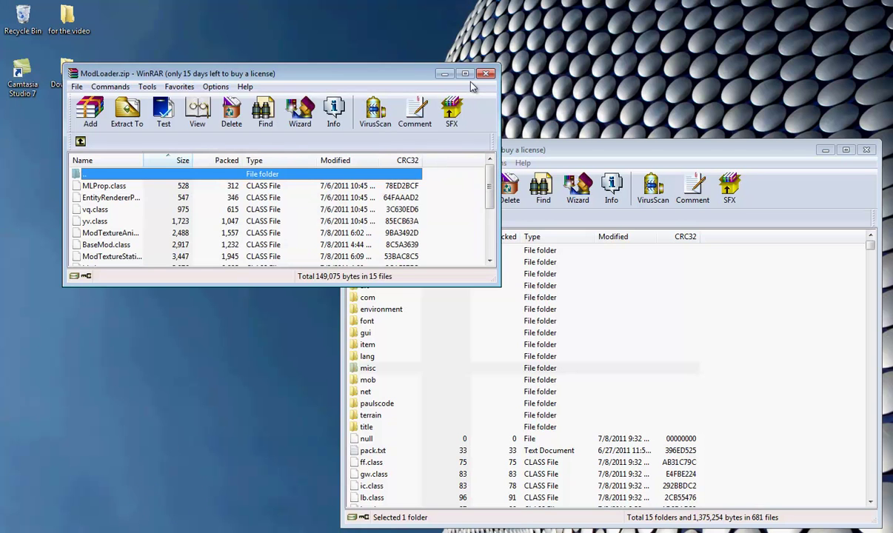
- Add all 15 ModLoader class files into minecraft.jar, then close ModLoader.zip
{"action": "mouse_move", "coordinate": [412, 79]}
{"action": "left_mouse_down"}
{"action": "mouse_move", "coordinate": [276, 21]}
{"action": "mouse_move", "coordinate": [311, 46]}
{"action": "mouse_move", "coordinate": [346, 31]}
{"action": "left_mouse_up"}
{"action": "left_click_drag", "start_coordinate": [330, 239], "coordinate": [309, 385]}
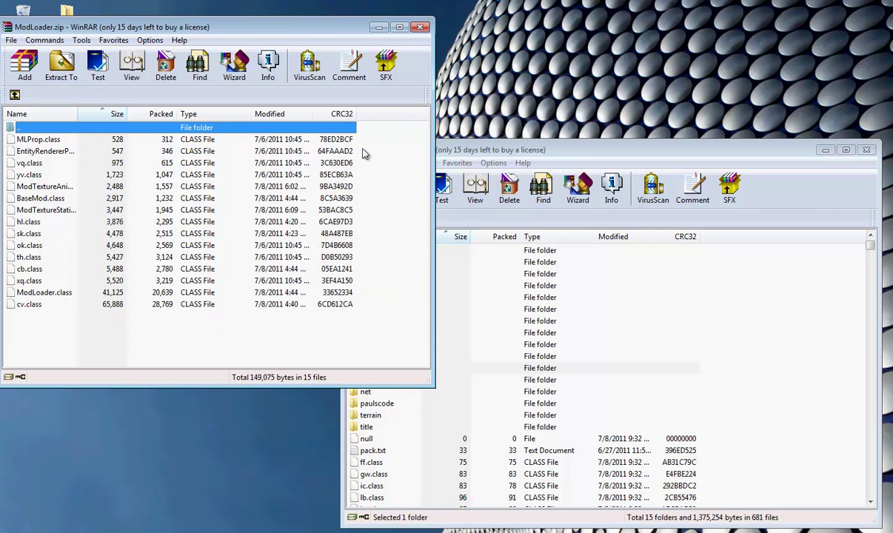
{"action": "left_click_drag", "start_coordinate": [358, 147], "coordinate": [342, 323]}
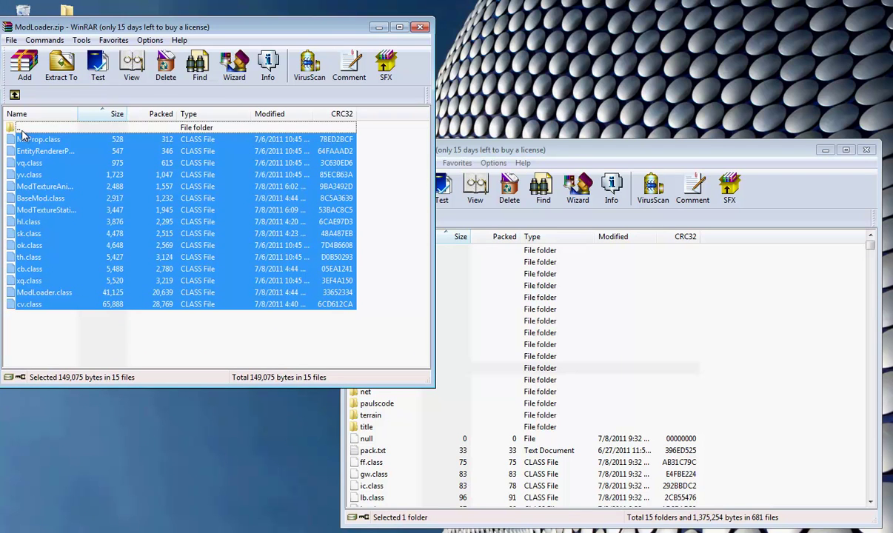
{"action": "mouse_move", "coordinate": [61, 228]}
{"action": "left_mouse_down"}
{"action": "mouse_move", "coordinate": [498, 304]}
{"action": "mouse_move", "coordinate": [757, 474]}
{"action": "left_mouse_up"}
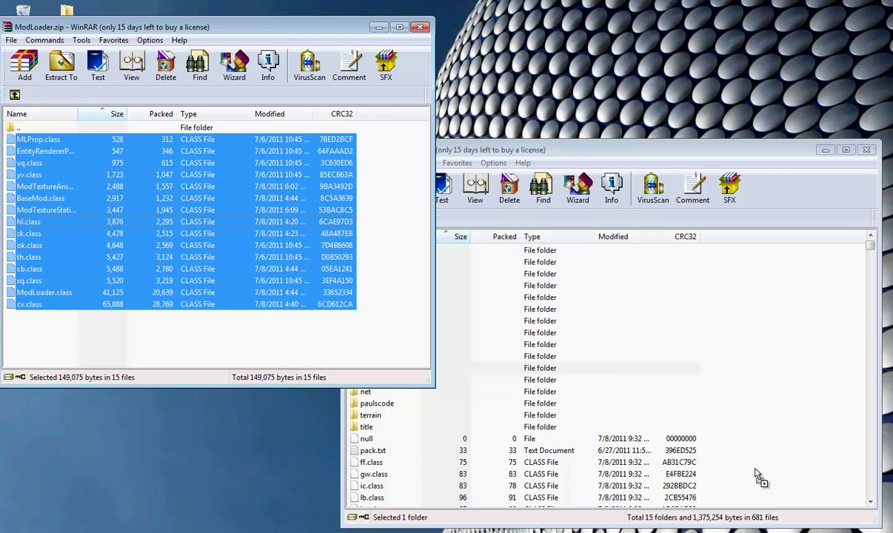
{"action": "left_click_drag", "start_coordinate": [756, 473], "coordinate": [757, 474]}
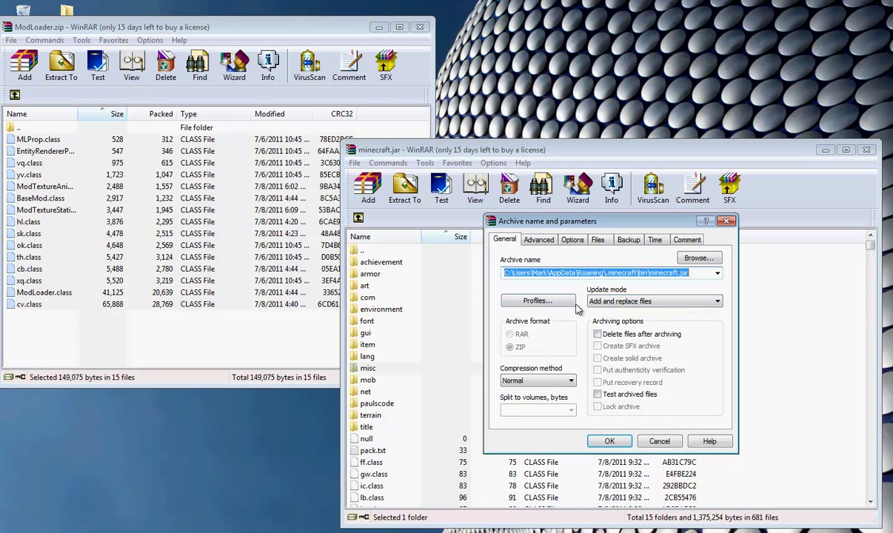
{"action": "left_click", "coordinate": [596, 441]}
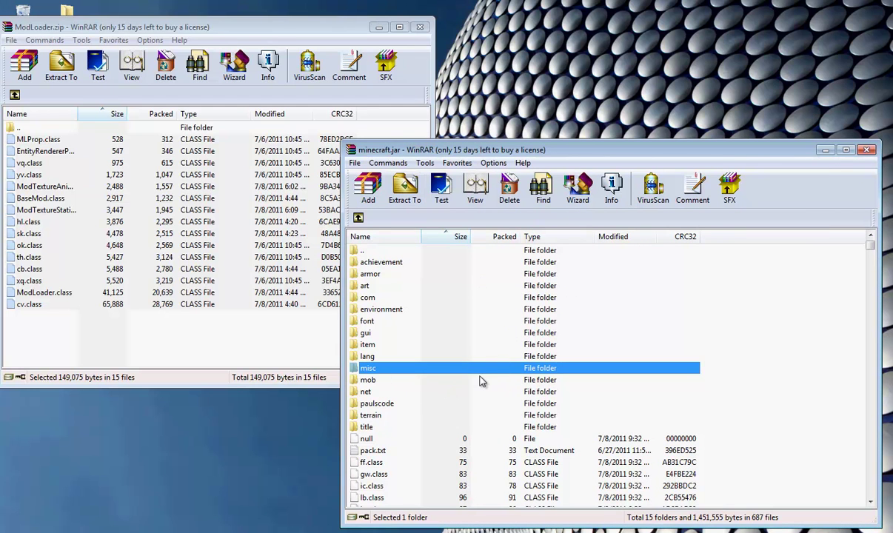
{"action": "left_click", "coordinate": [419, 29]}
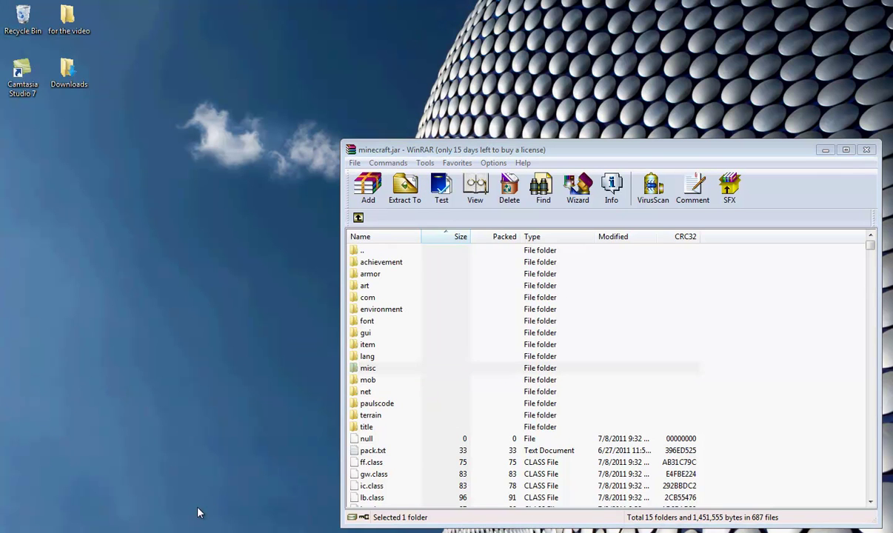
- Add the Zeppelin folder and mod_Zeppelin class file to minecraft.jar, then close the Zeppelin zip
{"action": "mouse_move", "coordinate": [437, 103]}
{"action": "left_mouse_down"}
{"action": "mouse_move", "coordinate": [222, 103]}
{"action": "mouse_move", "coordinate": [201, 58]}
{"action": "left_mouse_up"}
{"action": "mouse_move", "coordinate": [116, 202]}
{"action": "left_mouse_down"}
{"action": "mouse_move", "coordinate": [147, 172]}
{"action": "mouse_move", "coordinate": [167, 178]}
{"action": "left_mouse_up"}
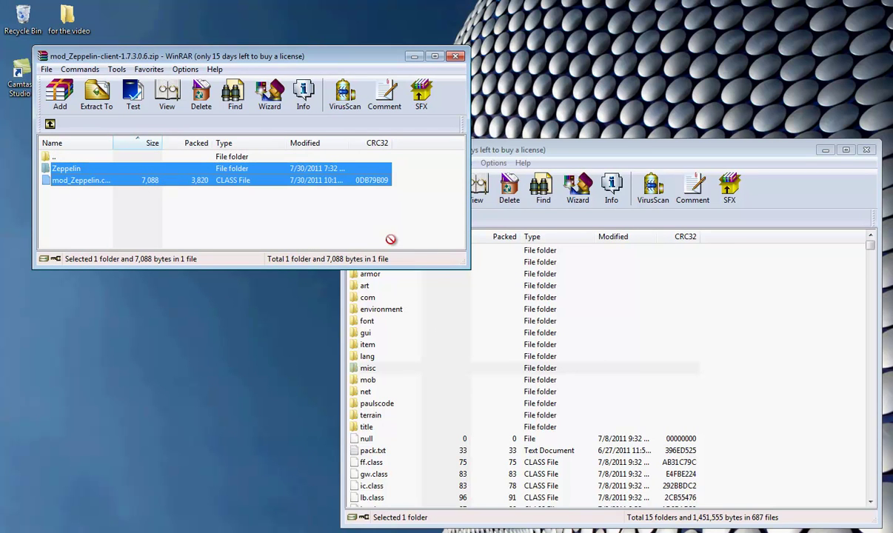
{"action": "mouse_move", "coordinate": [445, 253]}
{"action": "left_mouse_down"}
{"action": "mouse_move", "coordinate": [708, 358]}
{"action": "mouse_move", "coordinate": [740, 397]}
{"action": "left_mouse_up"}
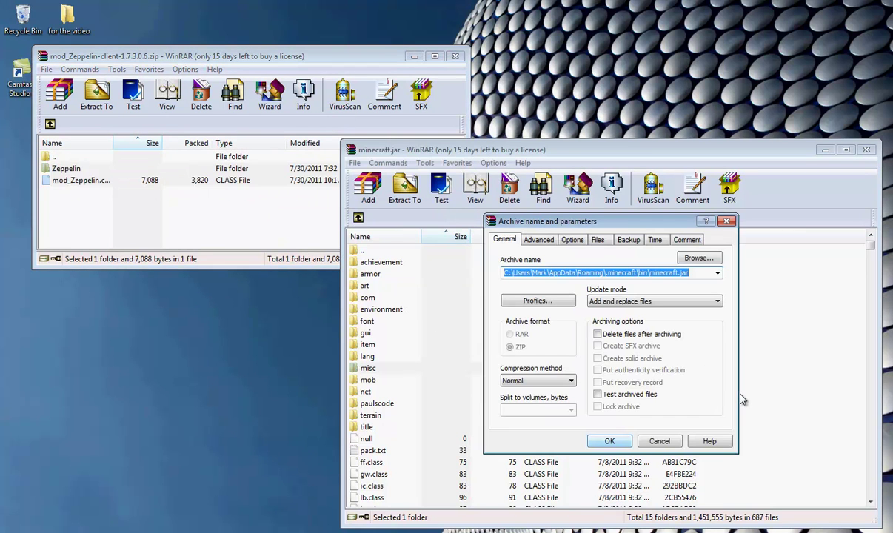
{"action": "left_click", "coordinate": [609, 442]}
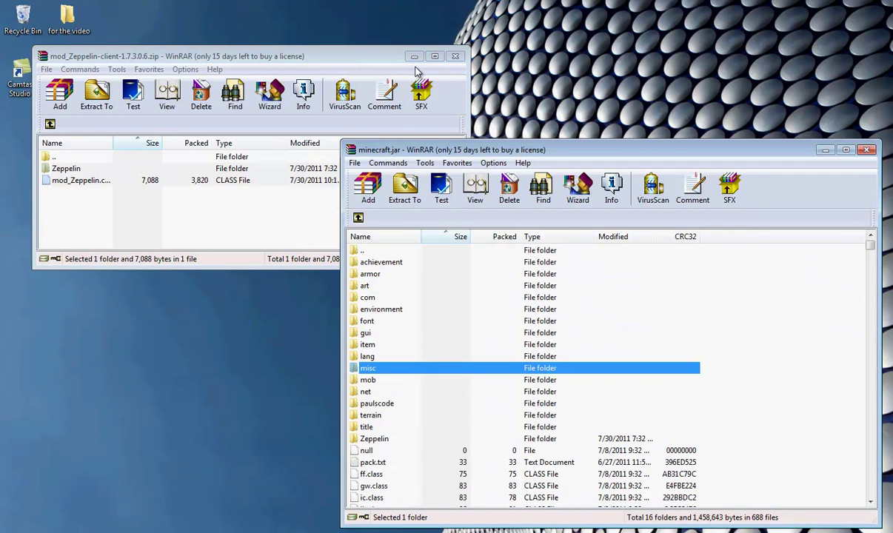
{"action": "left_click", "coordinate": [458, 56]}
{"action": "left_click", "coordinate": [385, 441]}
{"action": "left_click", "coordinate": [195, 474]}
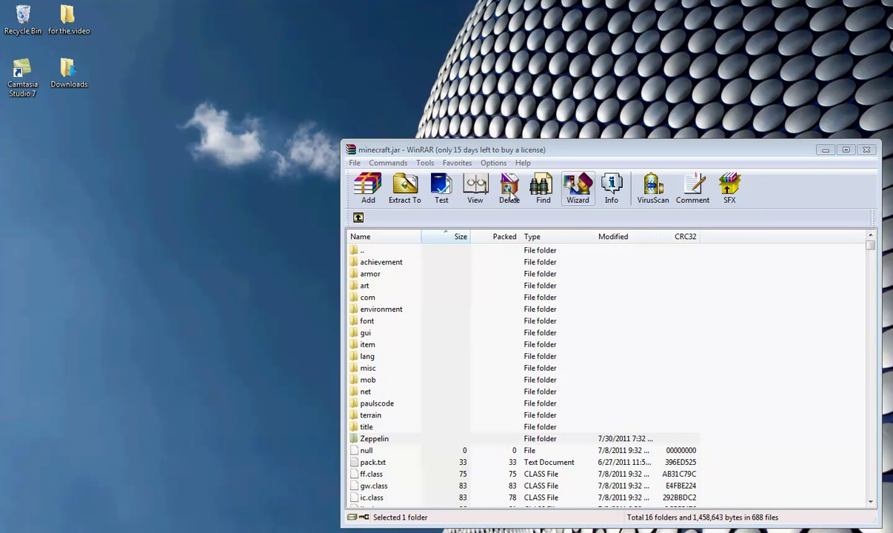
- Open TooManyItems2011_07_01.zip from the Downloads folder in WinRAR
{"action": "double_click", "coordinate": [68, 72]}
{"action": "left_click_drag", "start_coordinate": [501, 181], "coordinate": [289, 52]}
{"action": "scroll", "coordinate": [301, 246], "scroll_direction": "down", "scroll_amount": 2}
{"action": "scroll", "coordinate": [301, 246], "scroll_direction": "down", "scroll_amount": 8}
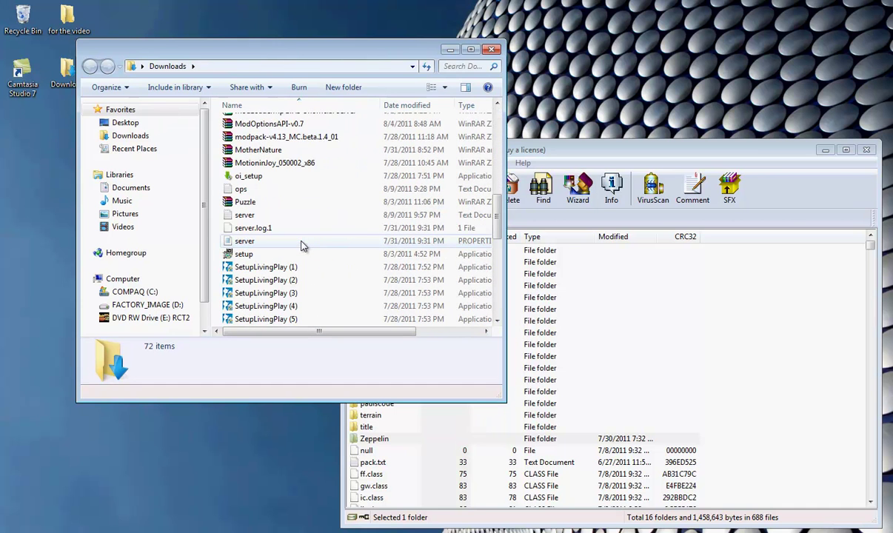
{"action": "scroll", "coordinate": [302, 245], "scroll_direction": "up", "scroll_amount": 3}
{"action": "scroll", "coordinate": [301, 246], "scroll_direction": "down", "scroll_amount": 6}
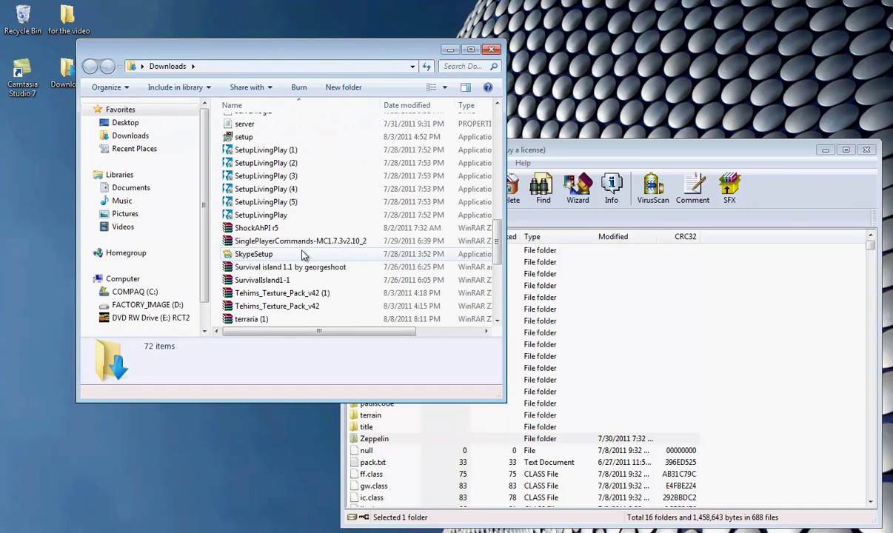
{"action": "scroll", "coordinate": [302, 255], "scroll_direction": "down", "scroll_amount": 3}
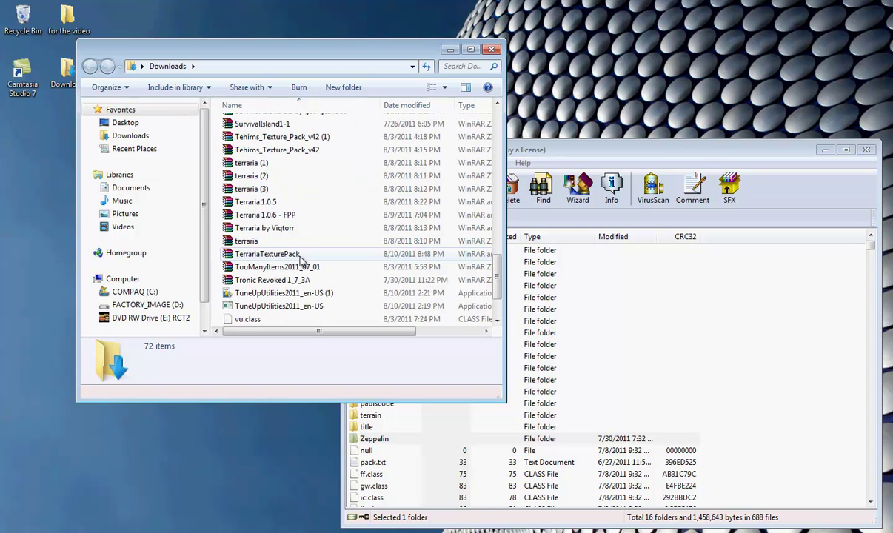
{"action": "double_click", "coordinate": [287, 267]}
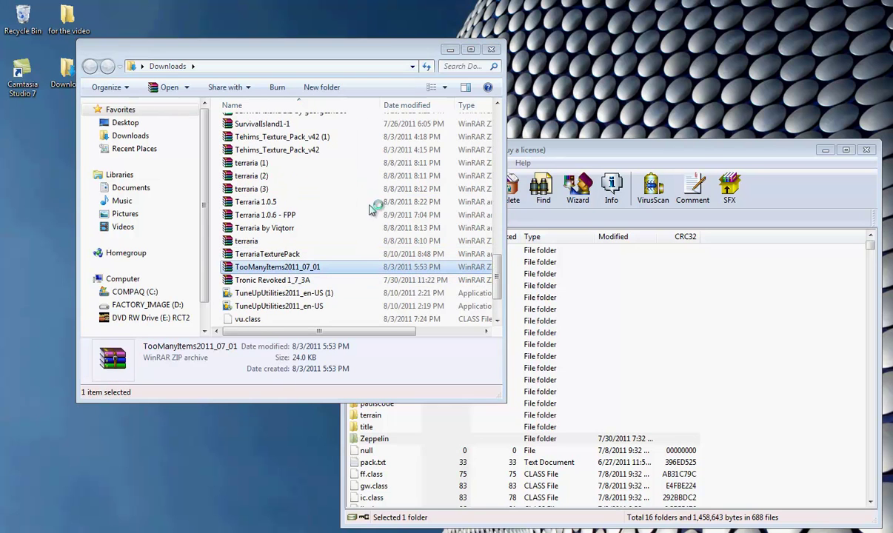
{"action": "left_click", "coordinate": [493, 50]}
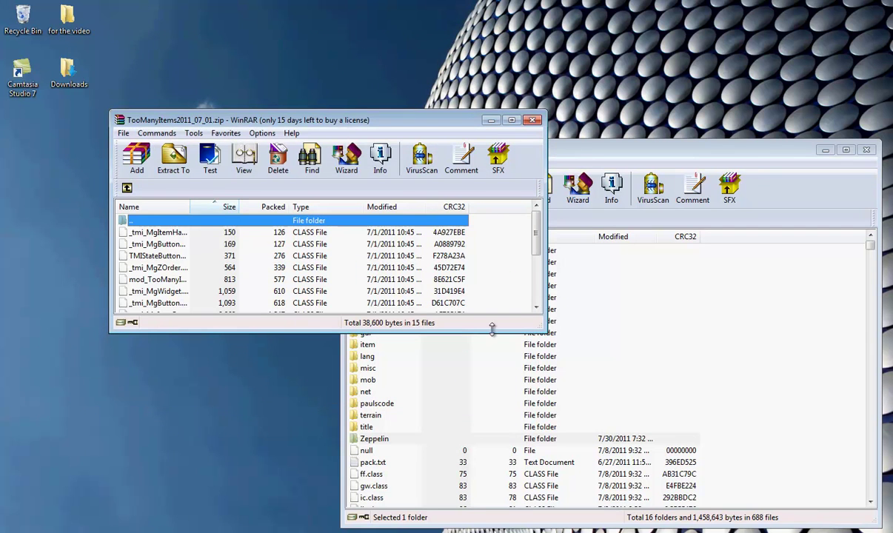
- Copy all 15 TooManyItems class files into minecraft.jar and close the zip archive
{"action": "left_click_drag", "start_coordinate": [428, 333], "coordinate": [417, 460]}
{"action": "mouse_move", "coordinate": [353, 422]}
{"action": "left_mouse_down"}
{"action": "mouse_move", "coordinate": [418, 359]}
{"action": "mouse_move", "coordinate": [412, 271]}
{"action": "mouse_move", "coordinate": [387, 239]}
{"action": "mouse_move", "coordinate": [412, 247]}
{"action": "mouse_move", "coordinate": [399, 219]}
{"action": "left_mouse_up"}
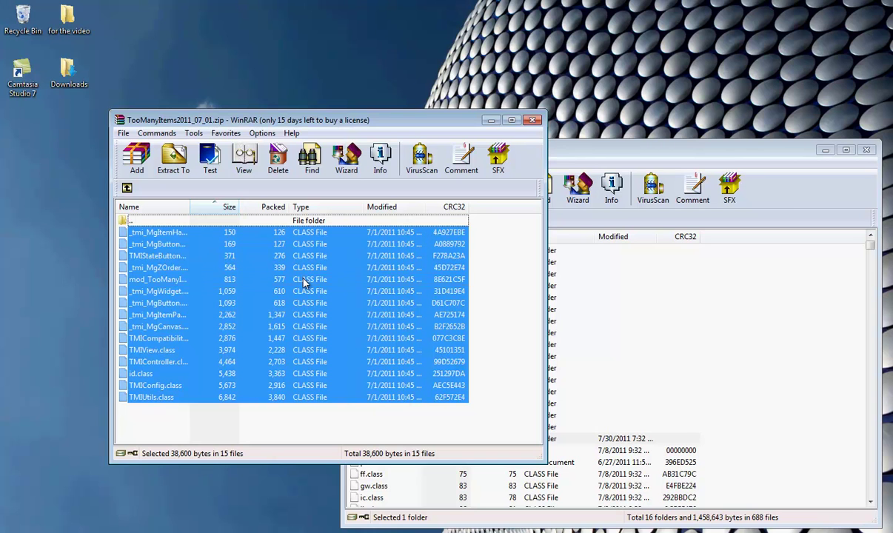
{"action": "mouse_move", "coordinate": [303, 279]}
{"action": "left_mouse_down"}
{"action": "mouse_move", "coordinate": [311, 244]}
{"action": "mouse_move", "coordinate": [703, 295]}
{"action": "mouse_move", "coordinate": [728, 371]}
{"action": "mouse_move", "coordinate": [771, 422]}
{"action": "left_mouse_up"}
{"action": "key", "text": "Return"}
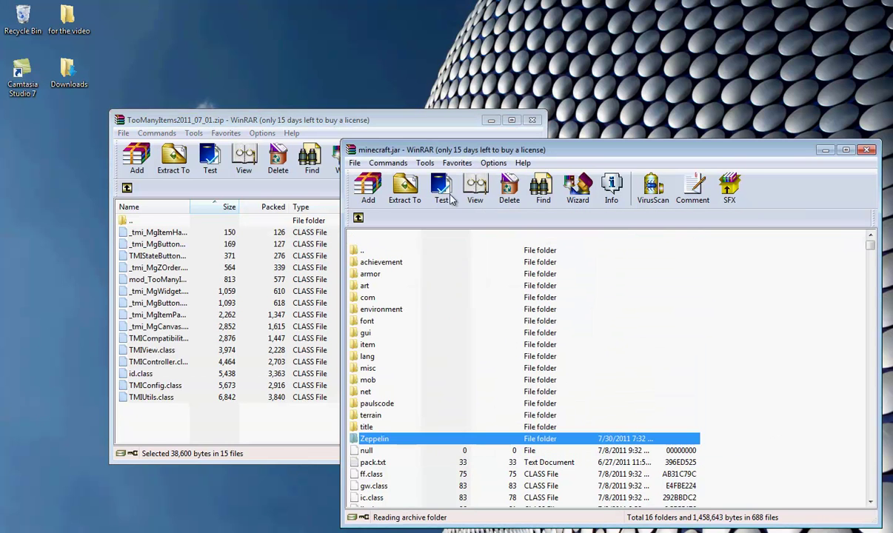
{"action": "left_click", "coordinate": [532, 121]}
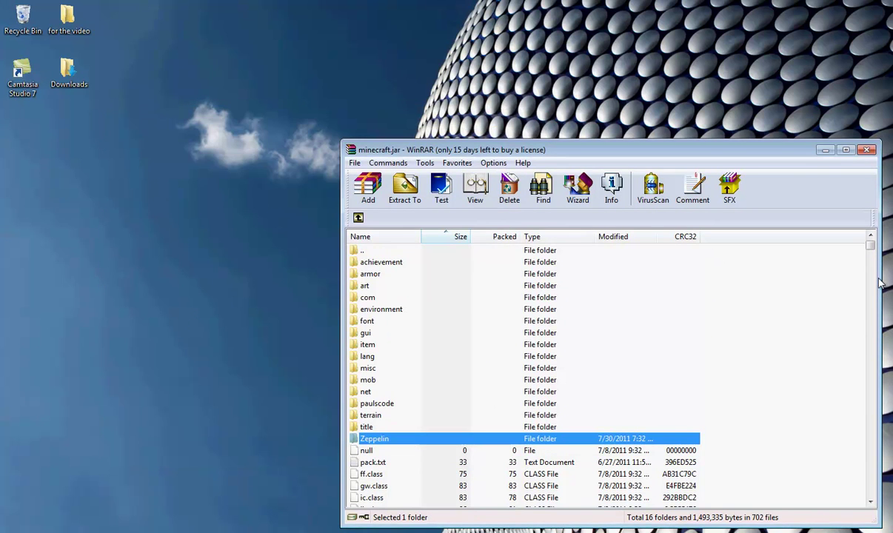
- Close minecraft.jar and start the official Minecraft launcher from Downloads
{"action": "left_click", "coordinate": [868, 151]}
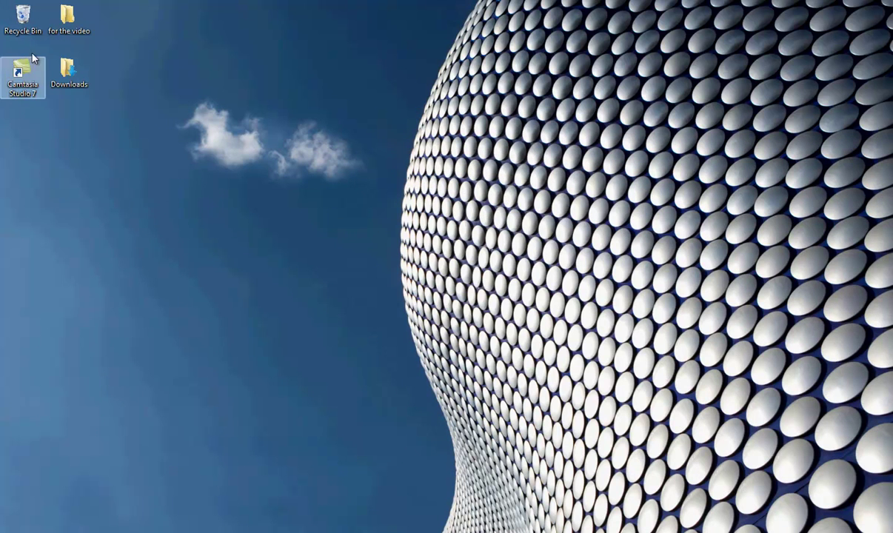
{"action": "double_click", "coordinate": [65, 86]}
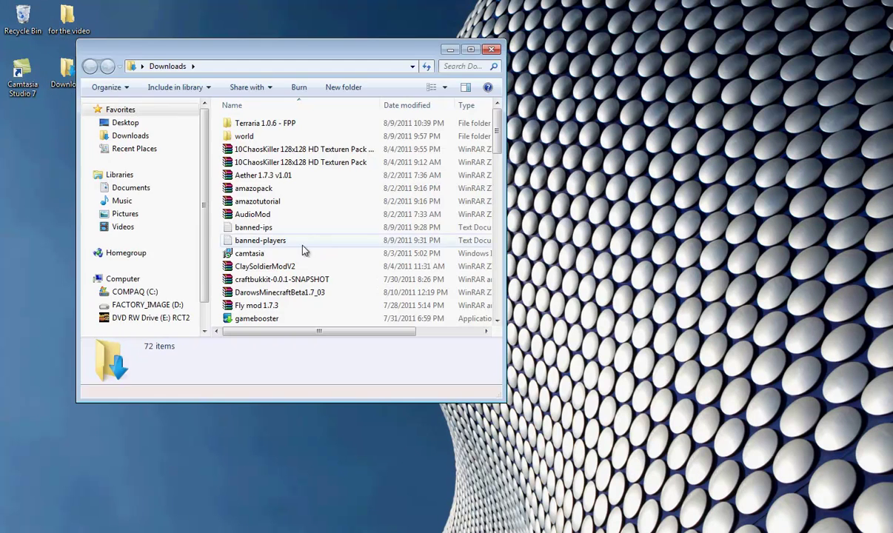
{"action": "scroll", "coordinate": [305, 246], "scroll_direction": "down", "scroll_amount": 5}
{"action": "left_click", "coordinate": [258, 230]}
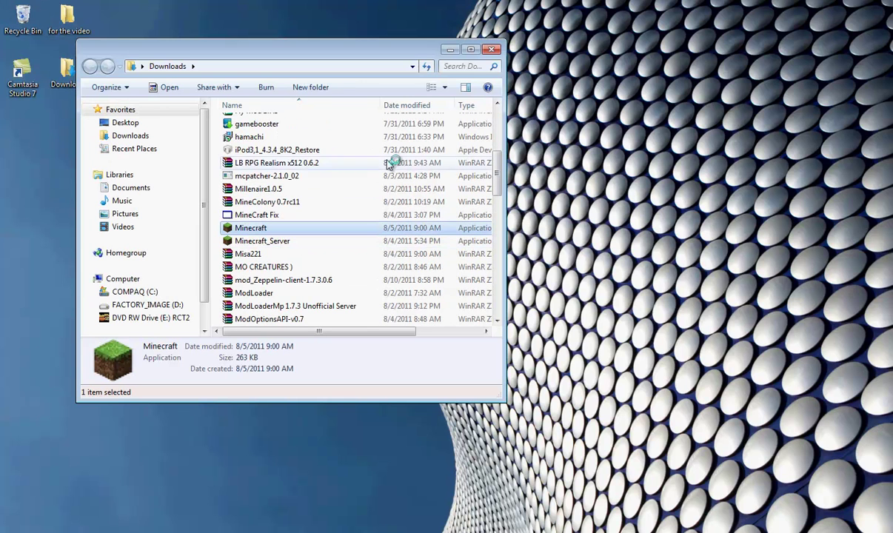
{"action": "left_click", "coordinate": [490, 51]}
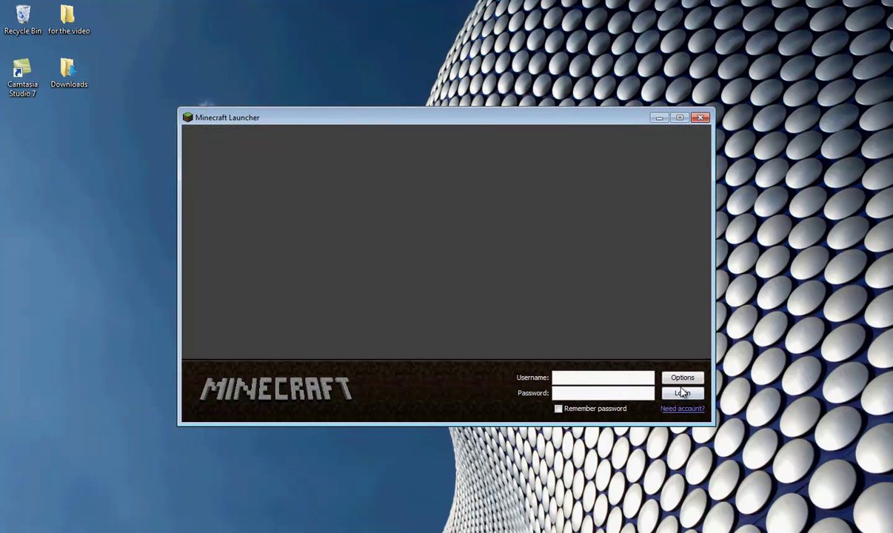
- Attempt the launcher login, close it after it fails, and reopen Downloads
{"action": "left_click", "coordinate": [672, 395]}
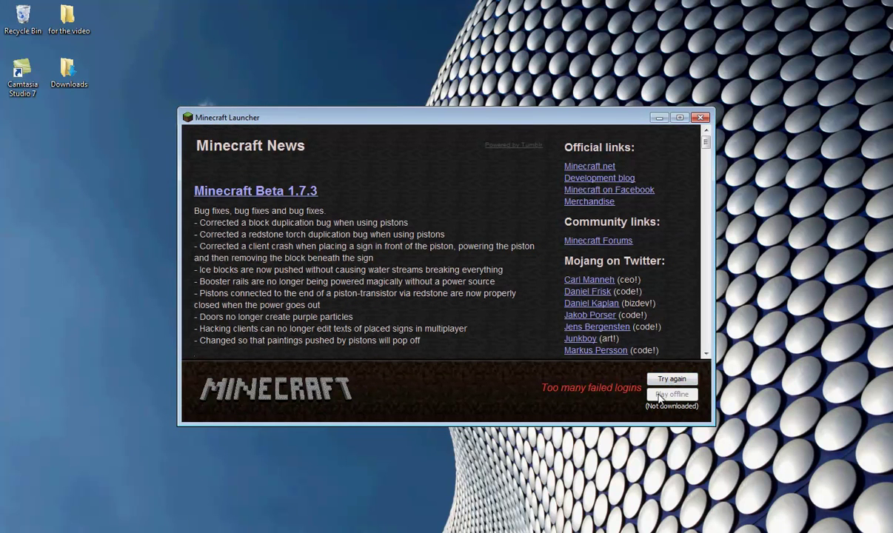
{"action": "left_click", "coordinate": [701, 119]}
{"action": "double_click", "coordinate": [67, 72]}
{"action": "scroll", "coordinate": [311, 222], "scroll_direction": "down", "scroll_amount": 5}
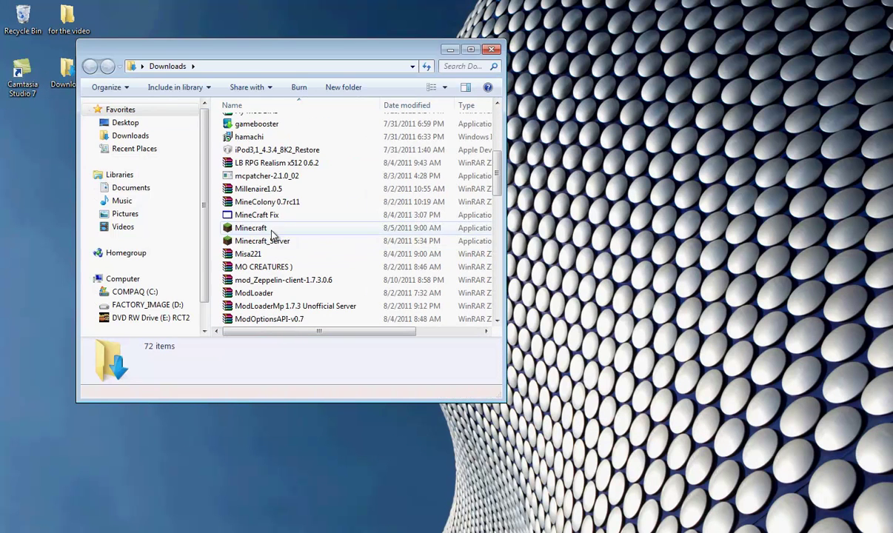
- Browse the Downloads folder listing, then close the window
{"action": "scroll", "coordinate": [273, 225], "scroll_direction": "down", "scroll_amount": 3}
{"action": "scroll", "coordinate": [273, 225], "scroll_direction": "down", "scroll_amount": 3}
{"action": "scroll", "coordinate": [273, 225], "scroll_direction": "up", "scroll_amount": 6}
{"action": "scroll", "coordinate": [273, 225], "scroll_direction": "up", "scroll_amount": 1}
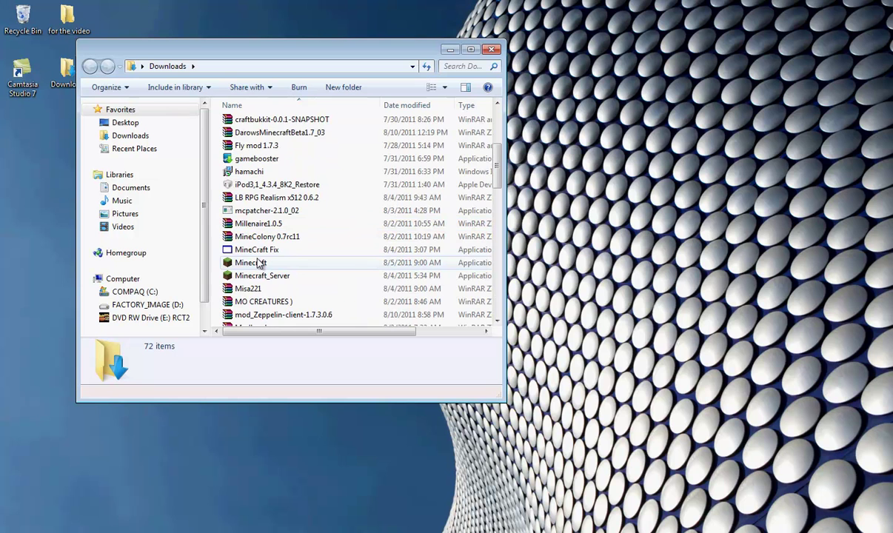
{"action": "scroll", "coordinate": [258, 263], "scroll_direction": "down", "scroll_amount": 10}
{"action": "scroll", "coordinate": [258, 264], "scroll_direction": "down", "scroll_amount": 2}
{"action": "scroll", "coordinate": [258, 263], "scroll_direction": "up", "scroll_amount": 7}
{"action": "scroll", "coordinate": [259, 263], "scroll_direction": "up", "scroll_amount": 7}
{"action": "scroll", "coordinate": [259, 242], "scroll_direction": "up", "scroll_amount": 4}
{"action": "left_click", "coordinate": [491, 49]}
- Run minecraft from the 'for the video' folder and dismiss the Java main-class error
{"action": "double_click", "coordinate": [59, 15]}
{"action": "scroll", "coordinate": [284, 237], "scroll_direction": "down", "scroll_amount": 6}
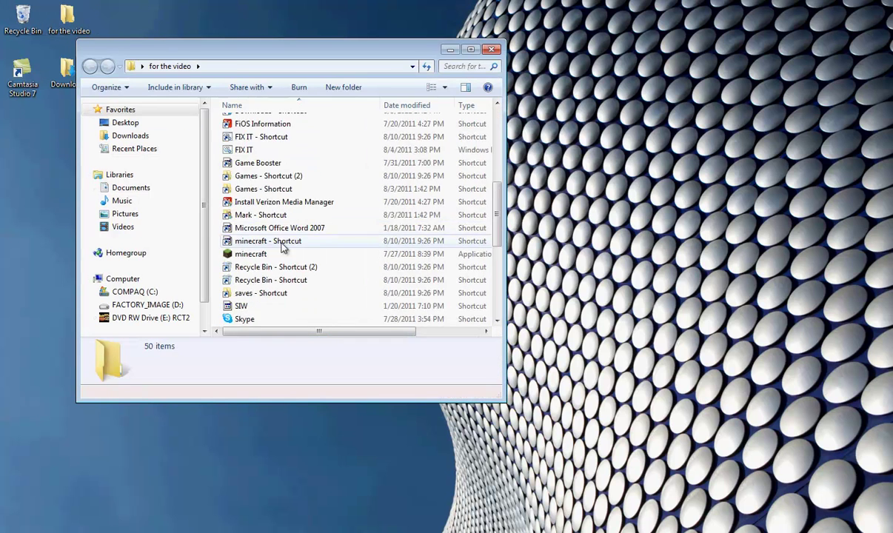
{"action": "double_click", "coordinate": [265, 254]}
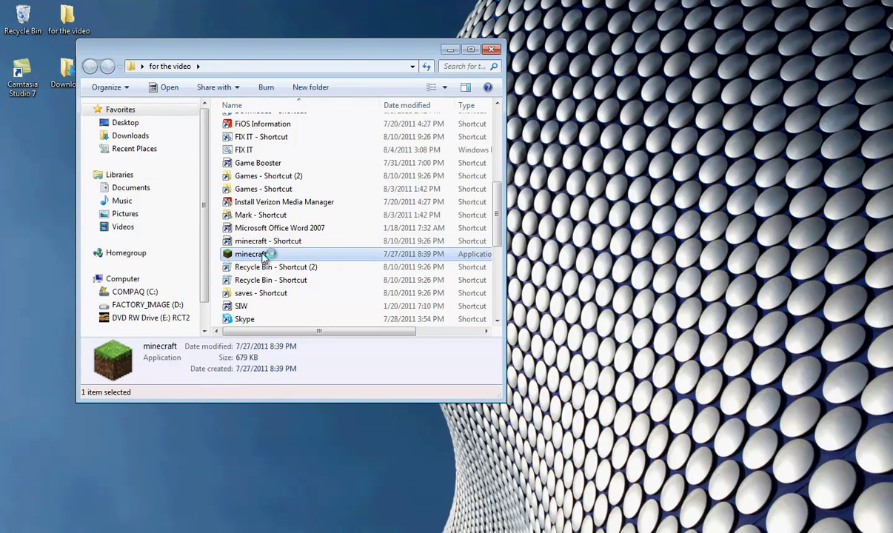
{"action": "left_click", "coordinate": [490, 51]}
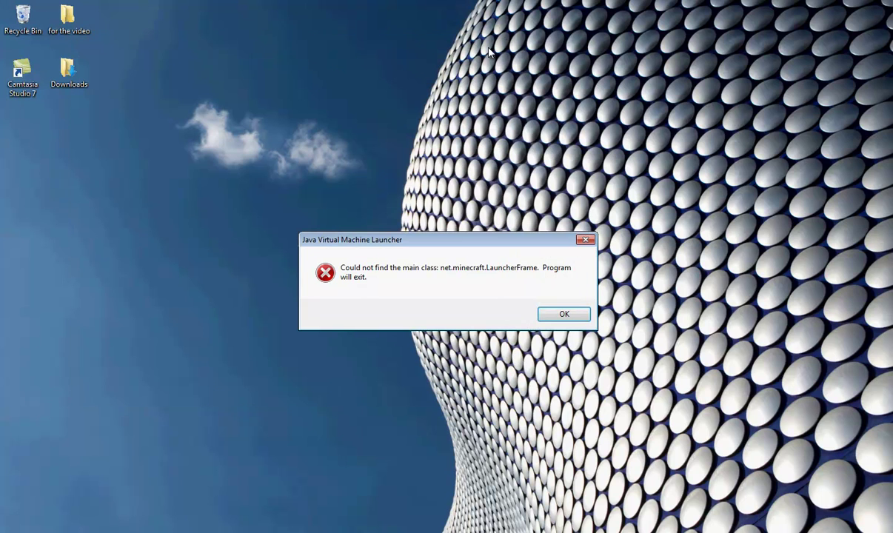
{"action": "left_click", "coordinate": [564, 316]}
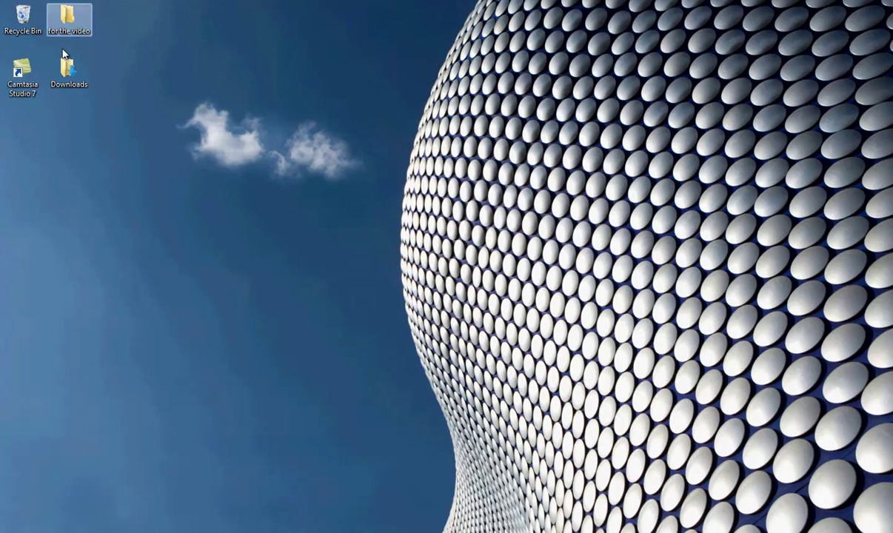
- Start minecraft from 'for the video' via the alternate launcher's Enter Game, then open Singleplayer
{"action": "double_click", "coordinate": [63, 24]}
{"action": "scroll", "coordinate": [237, 252], "scroll_direction": "down", "scroll_amount": 4}
{"action": "scroll", "coordinate": [249, 292], "scroll_direction": "down", "scroll_amount": 2}
{"action": "left_click", "coordinate": [250, 254]}
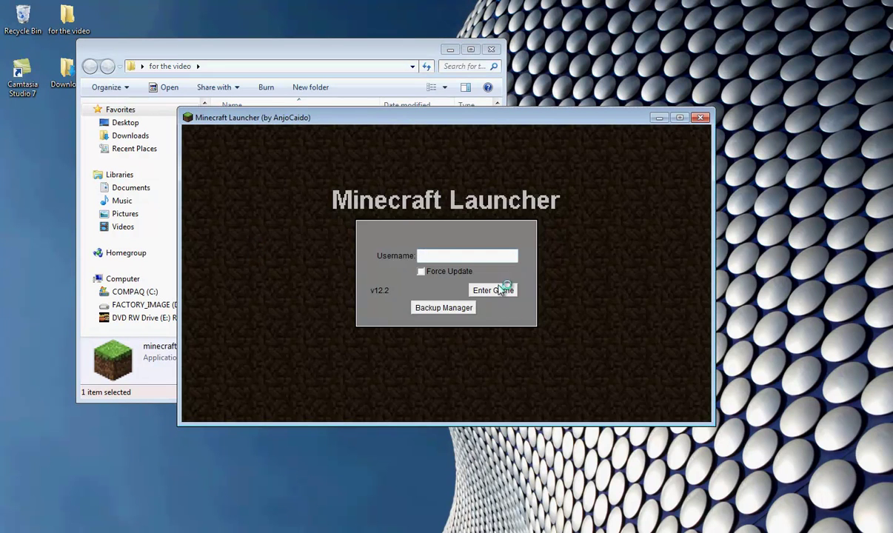
{"action": "left_click", "coordinate": [494, 290]}
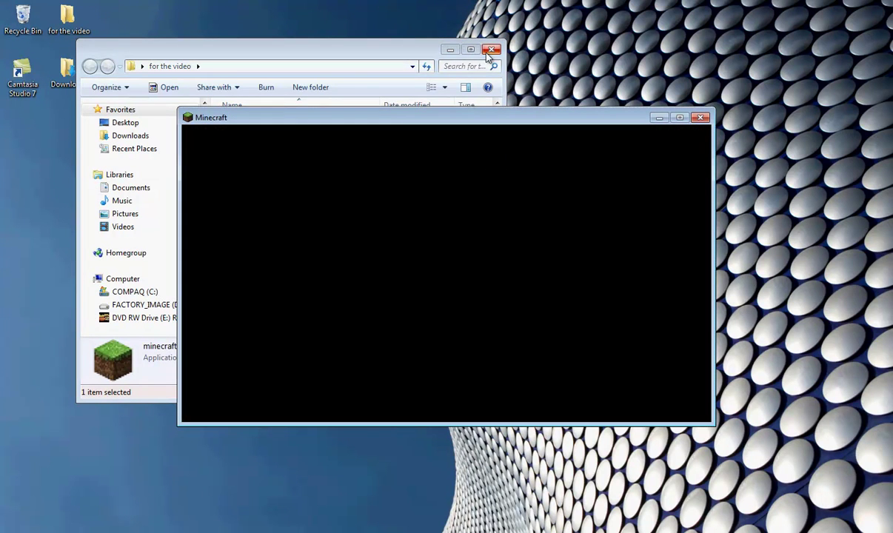
{"action": "left_click", "coordinate": [490, 49]}
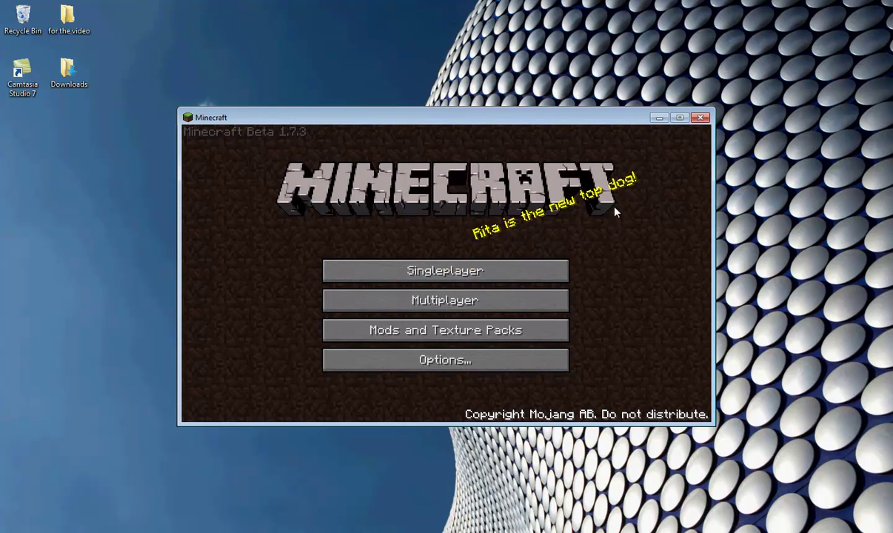
{"action": "left_click", "coordinate": [492, 271]}
- Load the New World save and set Video Settings graphics from Fancy to Fast
{"action": "double_click", "coordinate": [354, 243]}
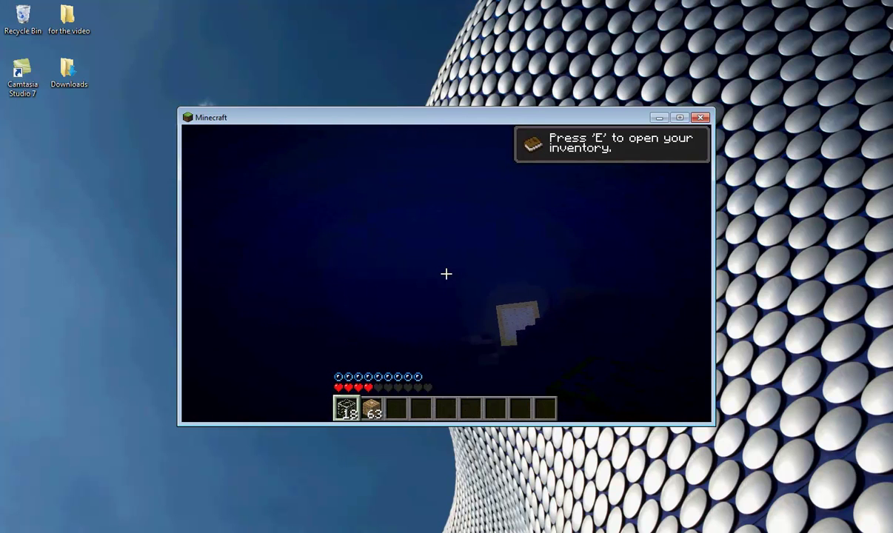
{"action": "key", "text": "Escape"}
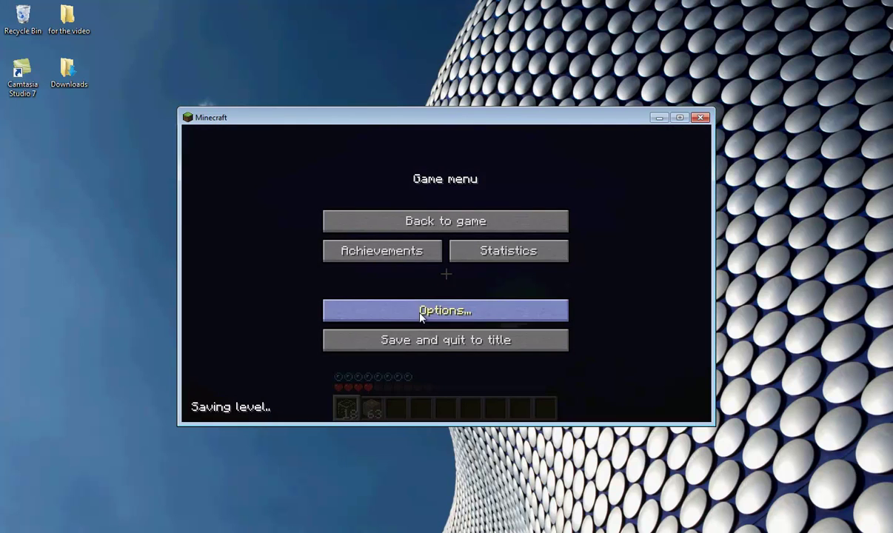
{"action": "left_click", "coordinate": [422, 311]}
{"action": "left_click", "coordinate": [417, 325]}
{"action": "left_click", "coordinate": [345, 186]}
- Back out of the menus to gameplay and swim up to the water surface
{"action": "left_click", "coordinate": [459, 392]}
{"action": "left_click", "coordinate": [414, 391]}
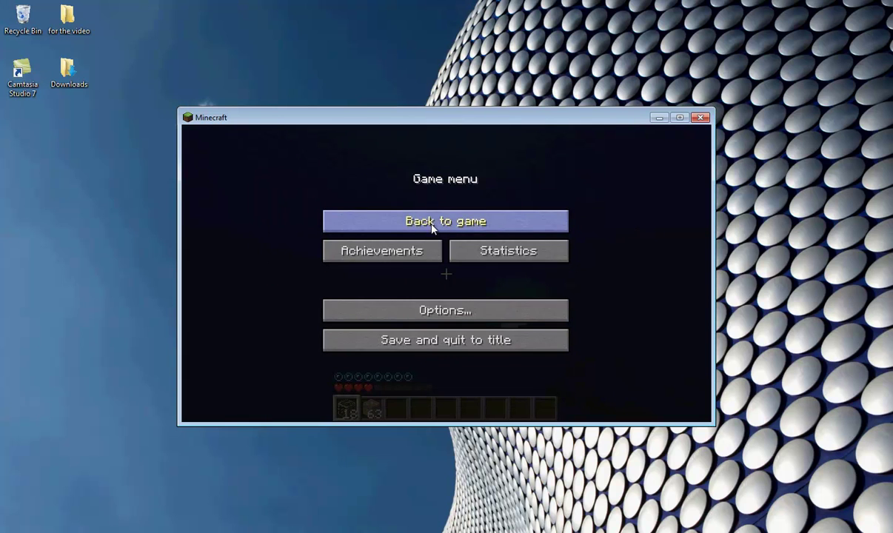
{"action": "left_click", "coordinate": [432, 225]}
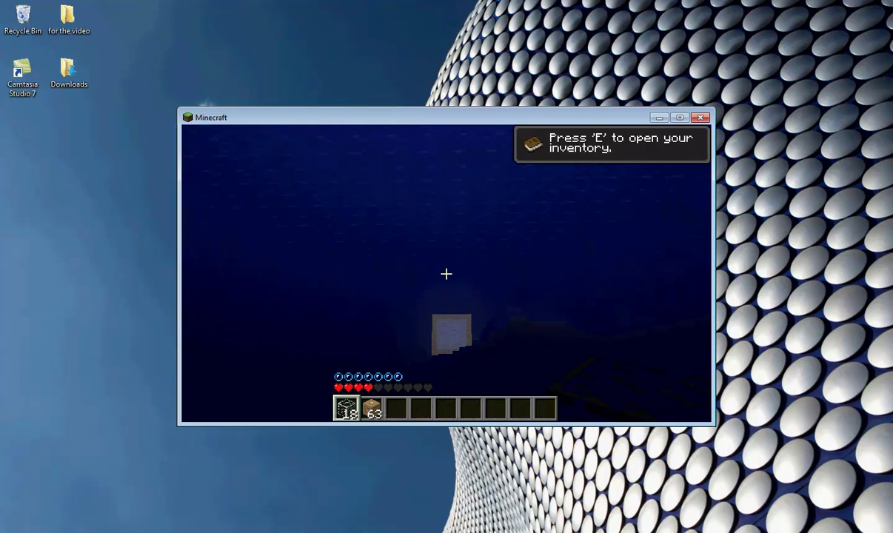
{"action": "scroll", "coordinate": [446, 274], "scroll_direction": "down", "scroll_amount": 1}
{"action": "key", "text": "space"}
- Walk onto the grass ledge by the shore and place a crafting table
{"action": "mouse_move", "coordinate": [446, 274]}
{"action": "key", "text": "w"}
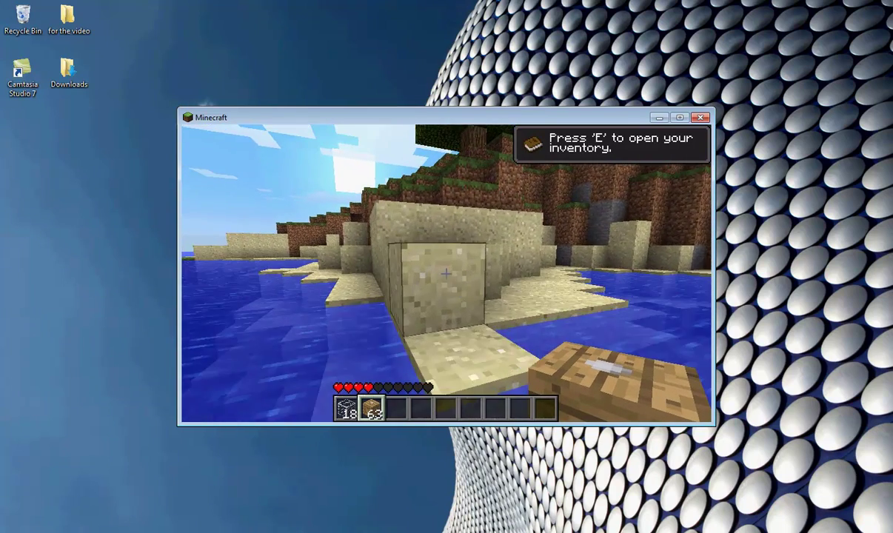
{"action": "key", "text": "w"}
{"action": "key", "text": "space"}
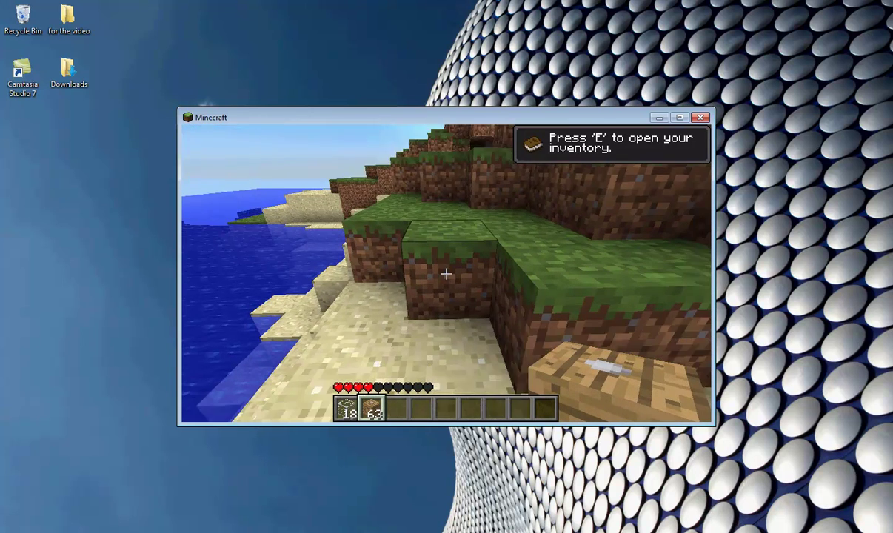
{"action": "right_click", "coordinate": [445, 273]}
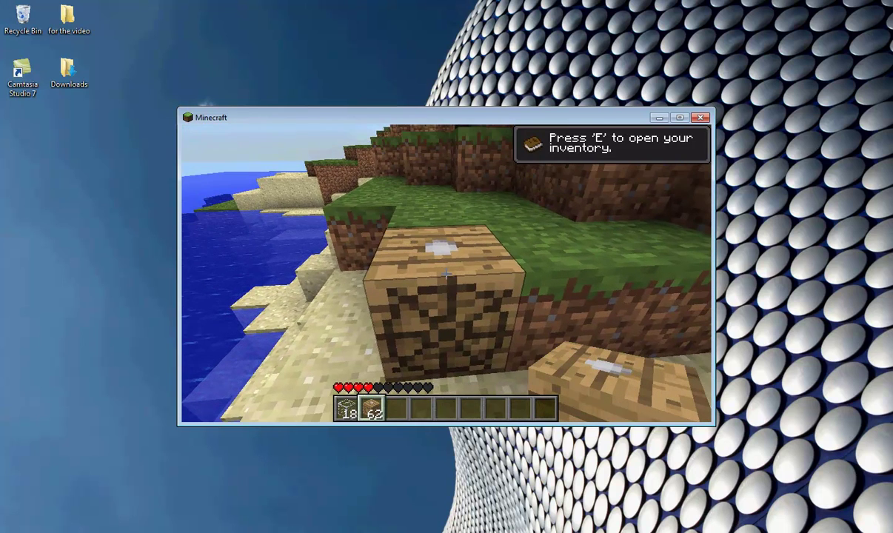
- Check the TooManyItems panel in the inventory, then jump onto the crafting table
{"action": "mouse_move", "coordinate": [445, 274]}
{"action": "key", "text": "e"}
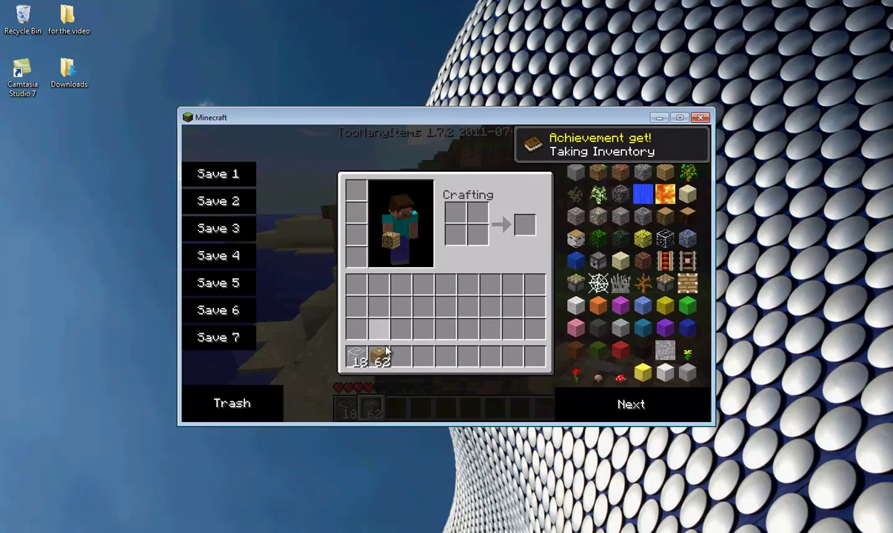
{"action": "key", "text": "e"}
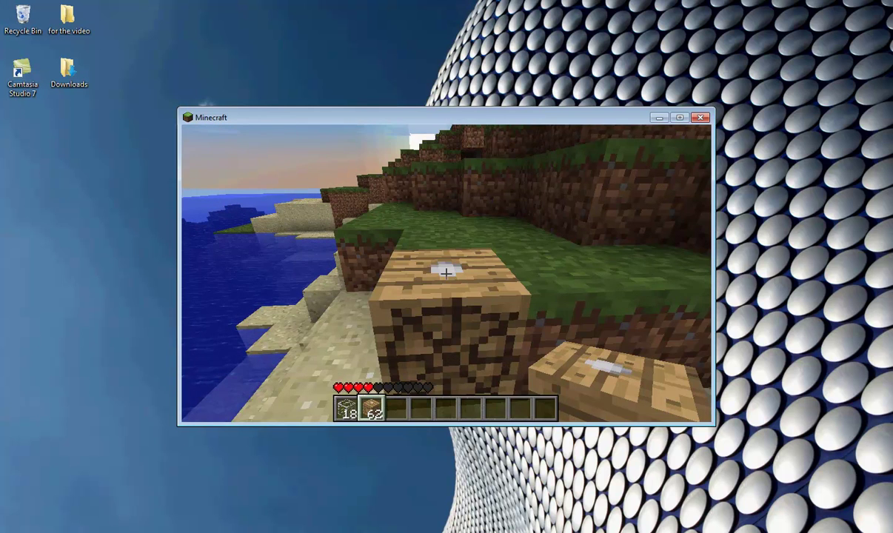
{"action": "key", "text": "space"}
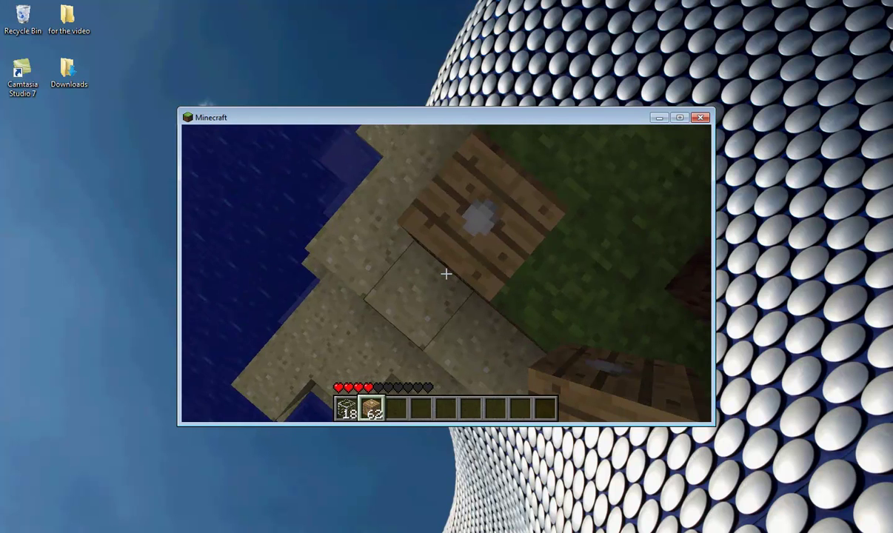
- Pause the game and choose Save and quit to title
{"action": "key", "text": "Escape"}
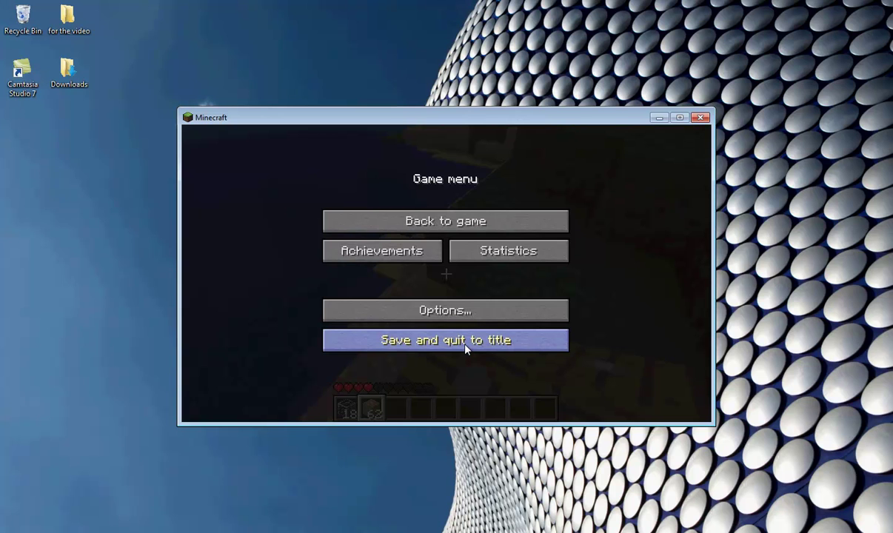
{"action": "left_click", "coordinate": [466, 347]}
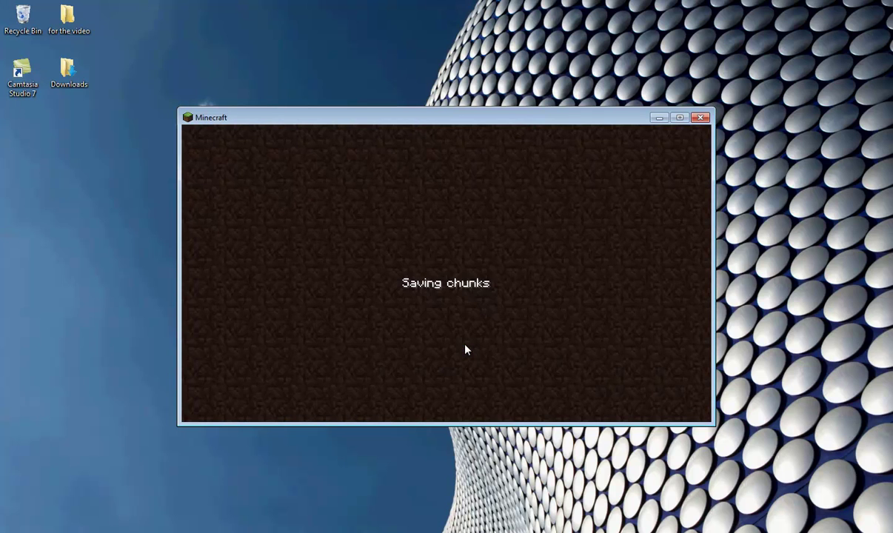